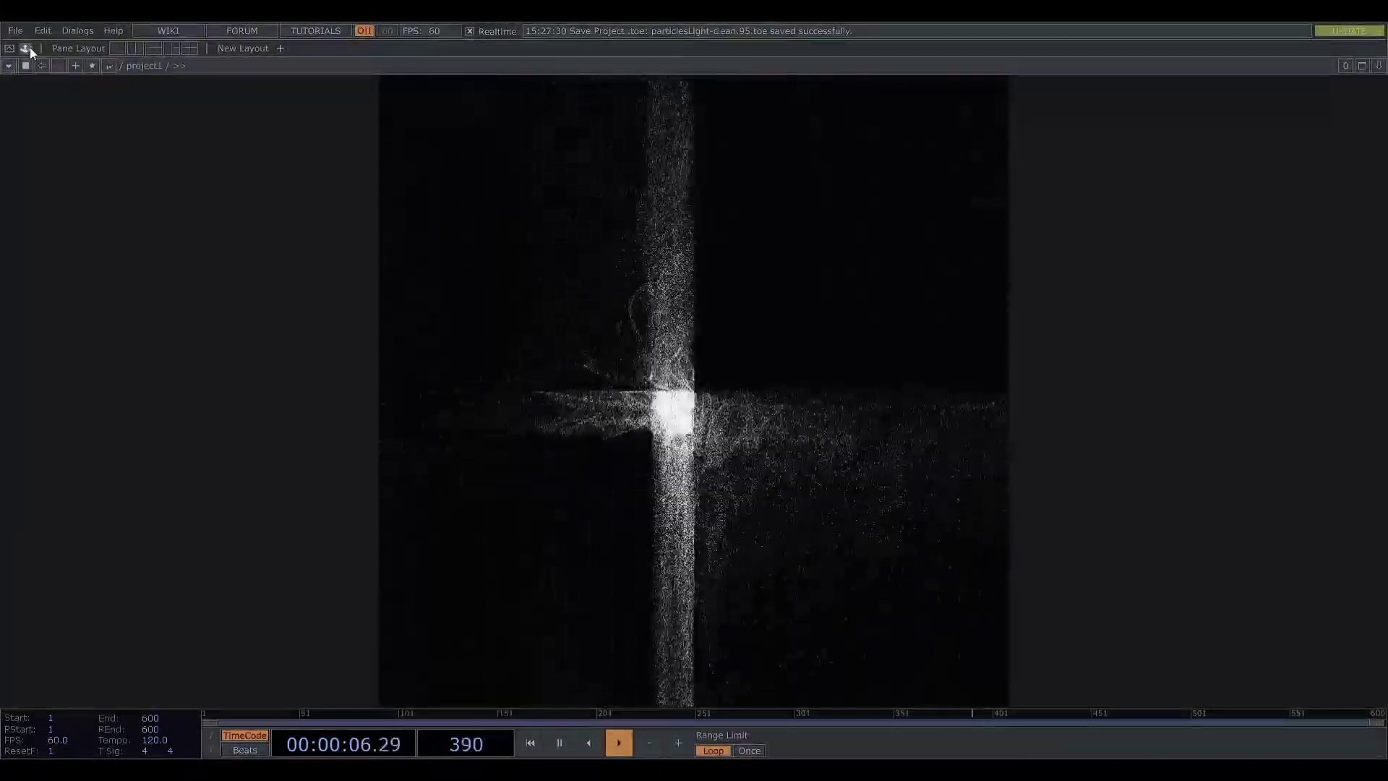
- Bring the particlesGpu component from the palette's Tools category into the network to look at it
{"action": "left_click", "coordinate": [26, 48]}
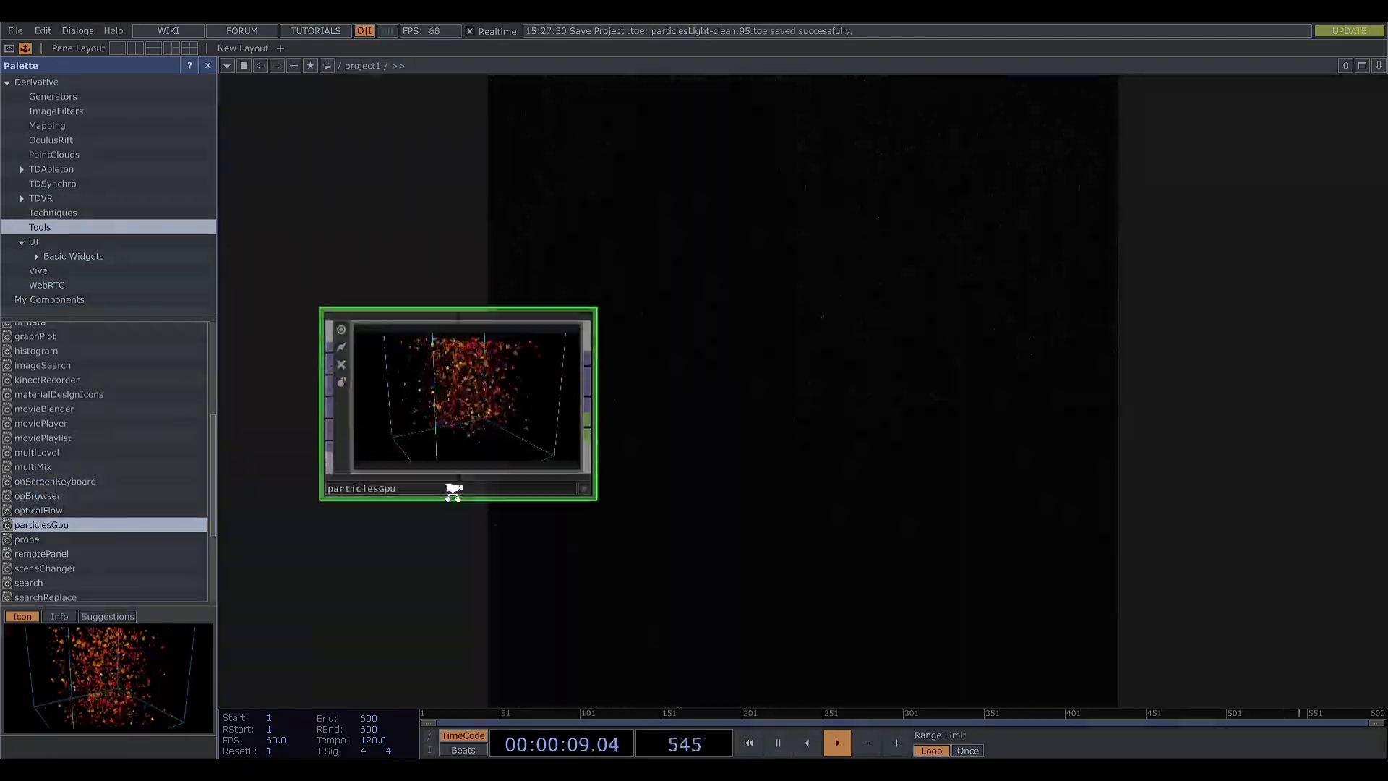
{"action": "scroll", "coordinate": [449, 485], "scroll_direction": "up", "scroll_amount": 3}
- Examine the instancing parameters of geo1 and the pos null that supplies its translate values
{"action": "key", "text": "p"}
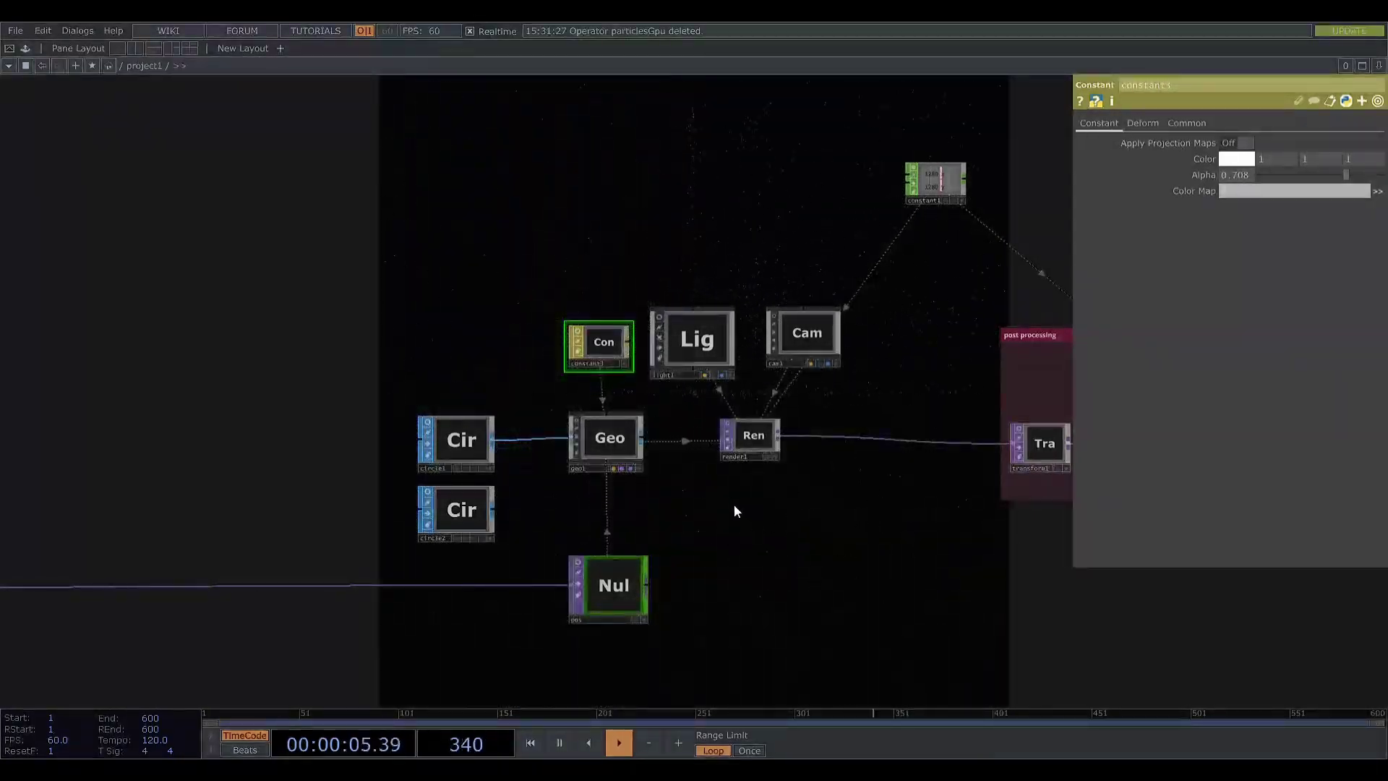
{"action": "left_click", "coordinate": [619, 437]}
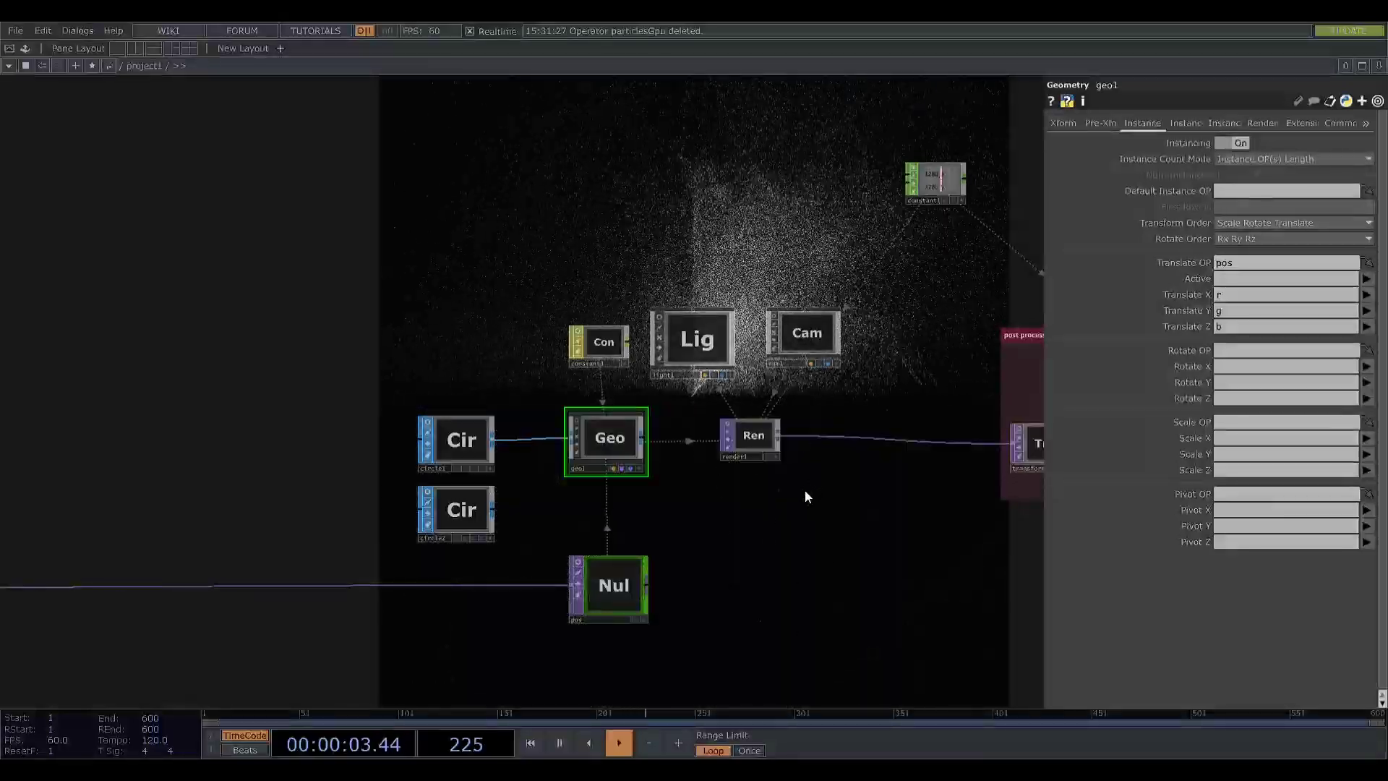
{"action": "left_click_drag", "start_coordinate": [802, 509], "coordinate": [806, 478]}
{"action": "left_click", "coordinate": [628, 544]}
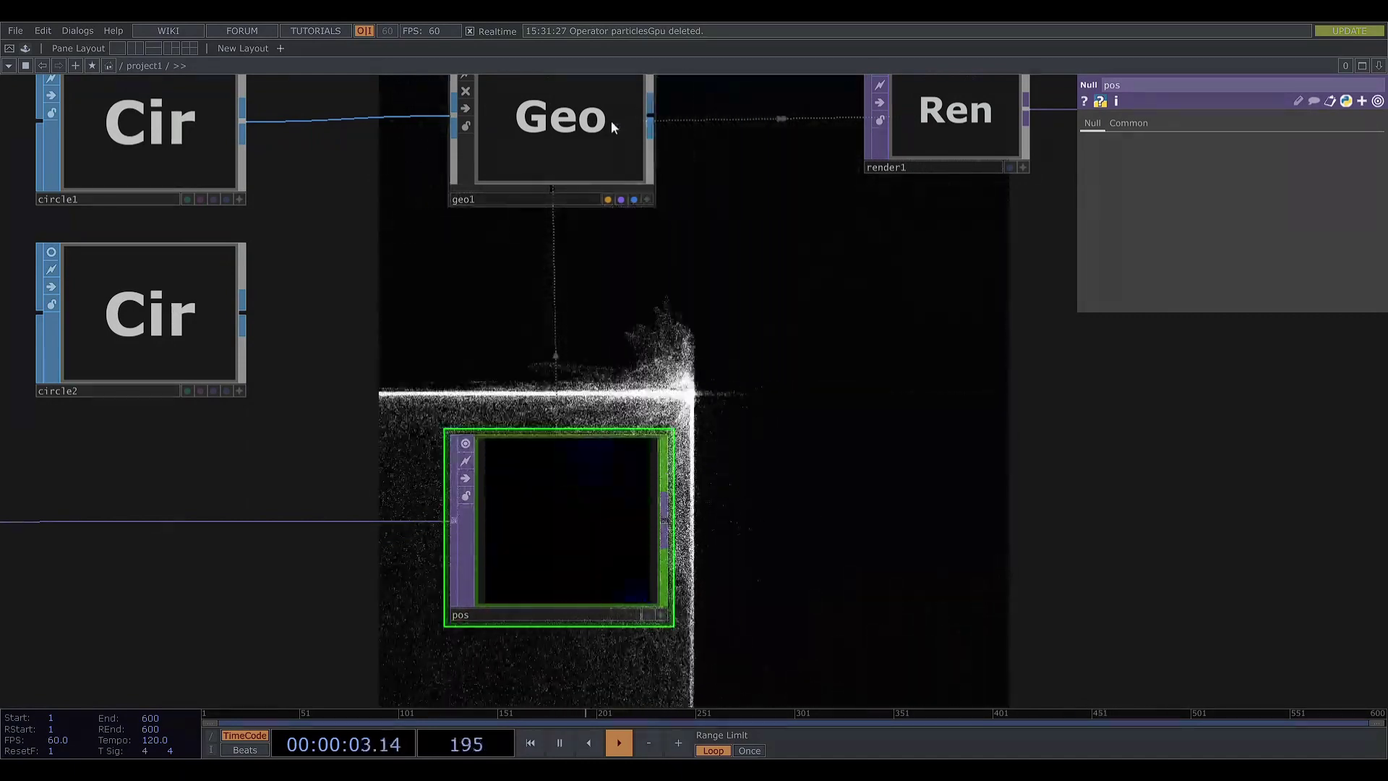
{"action": "left_click", "coordinate": [610, 120]}
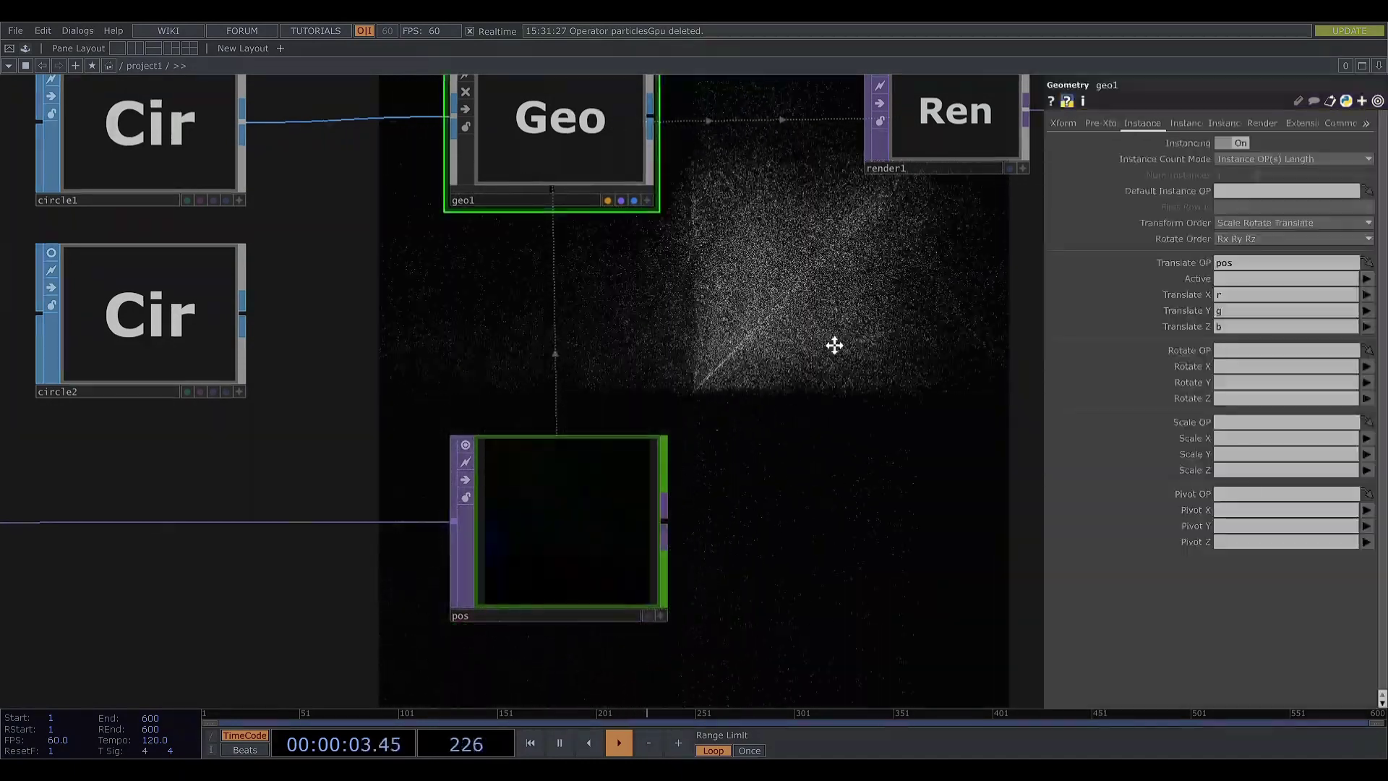
{"action": "left_click_drag", "start_coordinate": [830, 344], "coordinate": [797, 497]}
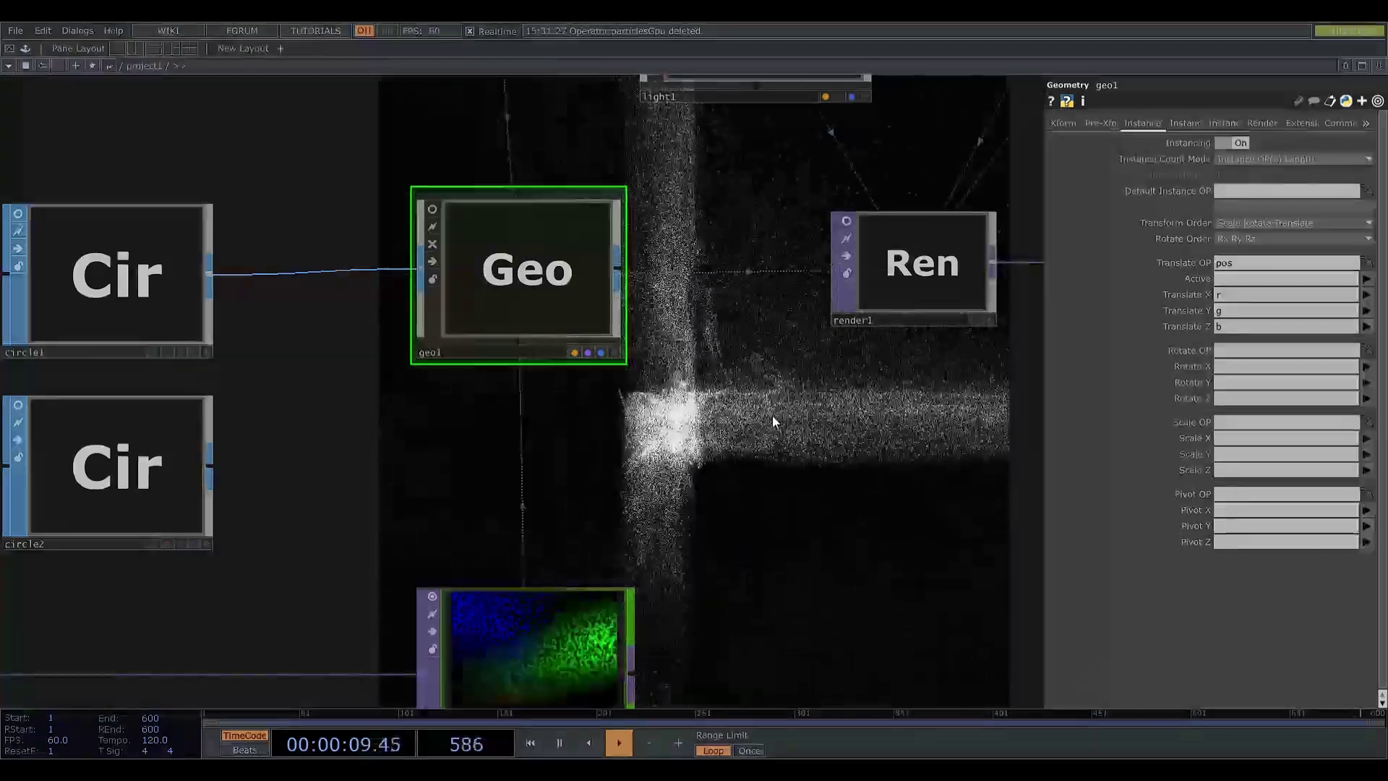
{"action": "left_click_drag", "start_coordinate": [765, 443], "coordinate": [689, 451]}
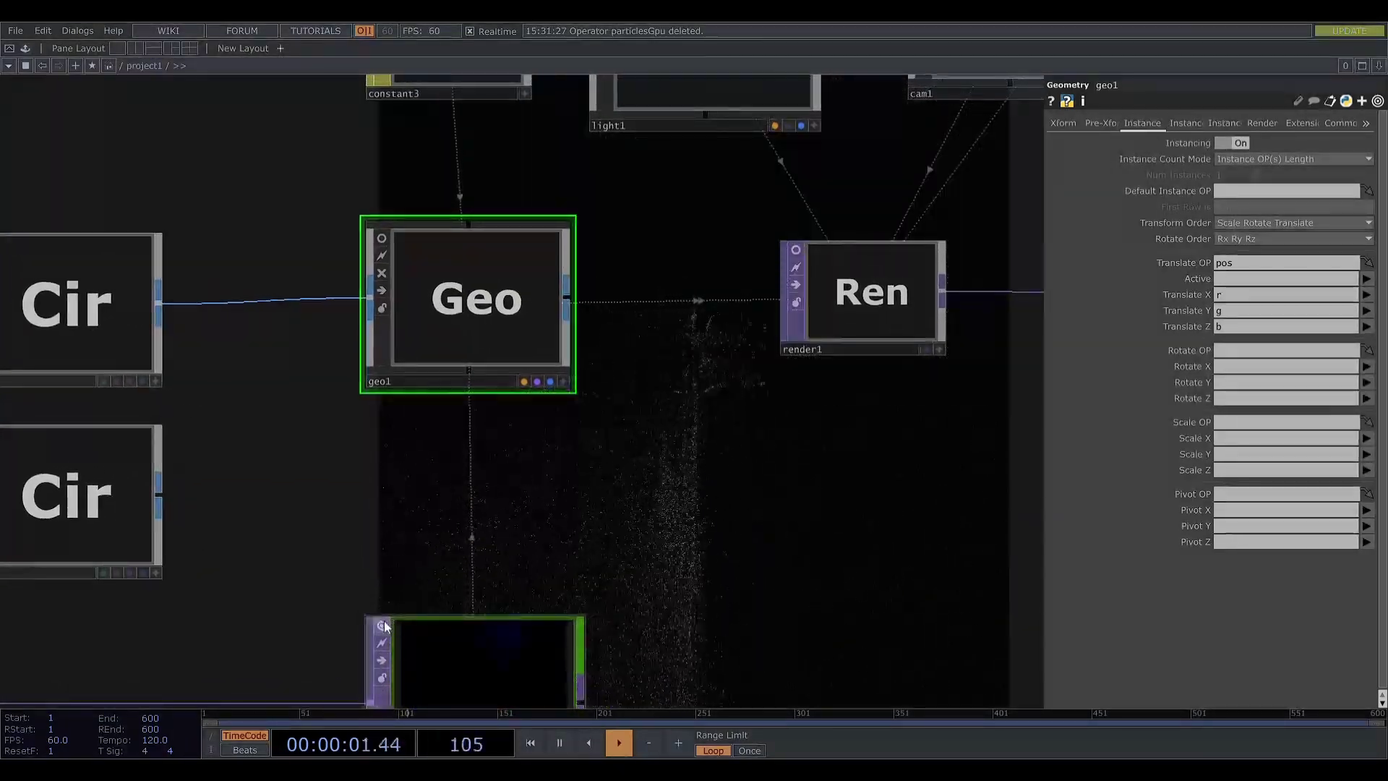
{"action": "left_click_drag", "start_coordinate": [518, 549], "coordinate": [554, 447]}
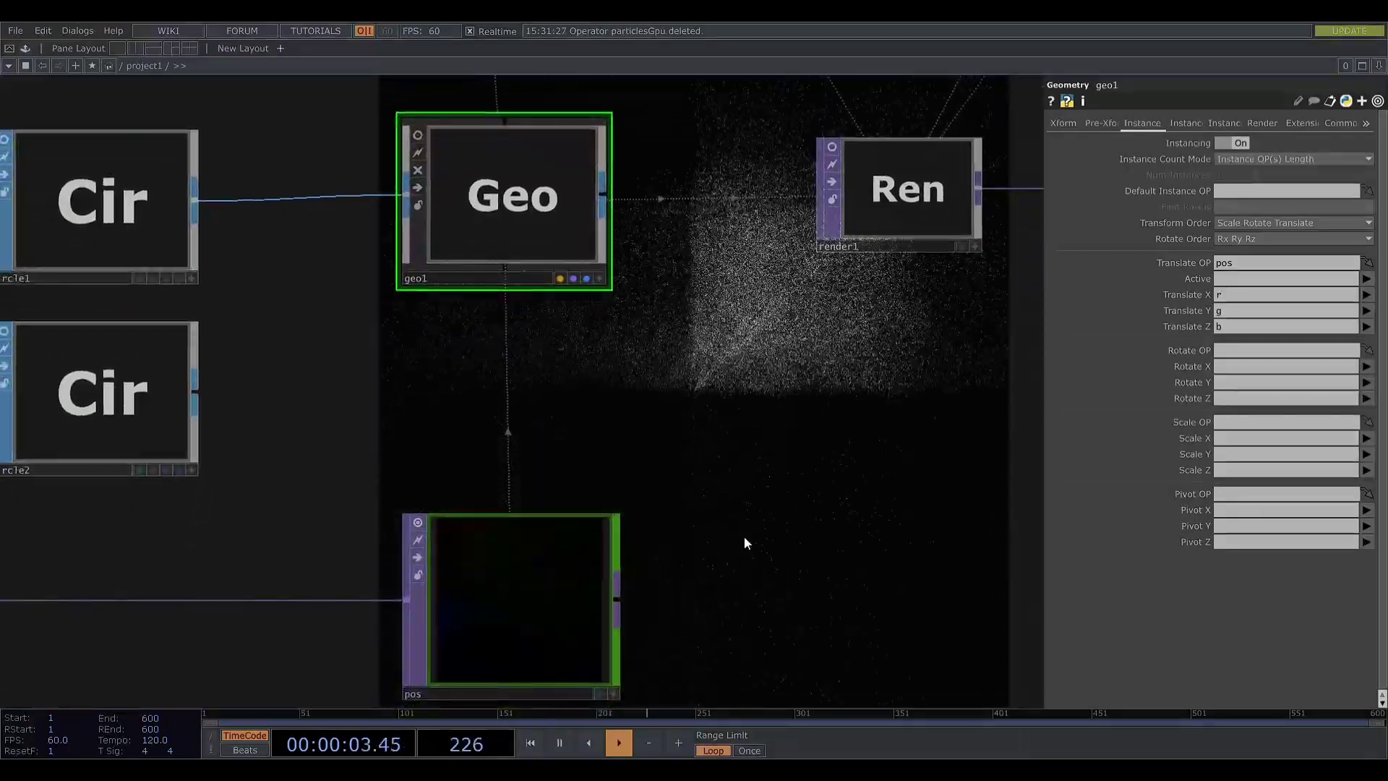
{"action": "left_click_drag", "start_coordinate": [751, 536], "coordinate": [778, 413]}
{"action": "left_click_drag", "start_coordinate": [775, 474], "coordinate": [786, 425]}
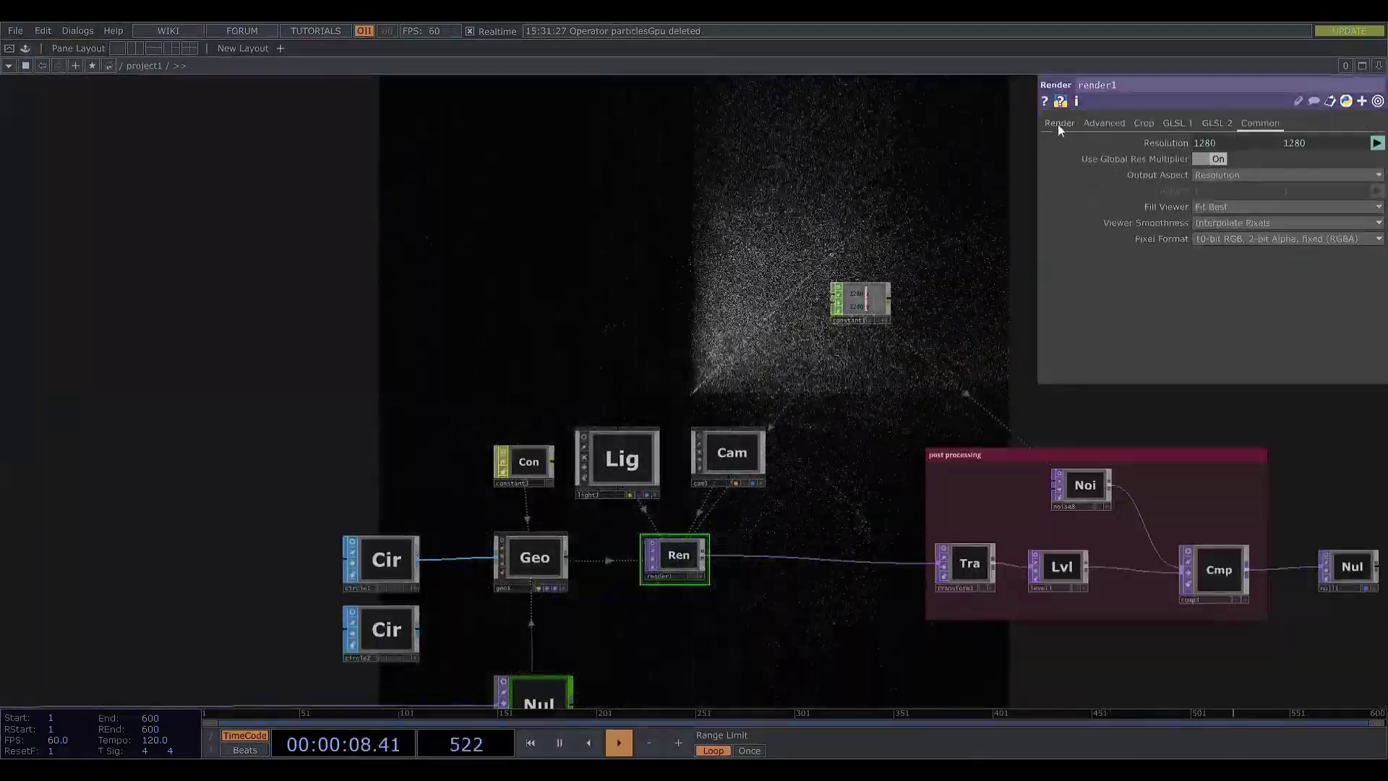
- Review the Render settings of render1 and the transform parameters of cam1
{"action": "left_click", "coordinate": [1058, 124]}
{"action": "left_click", "coordinate": [734, 456]}
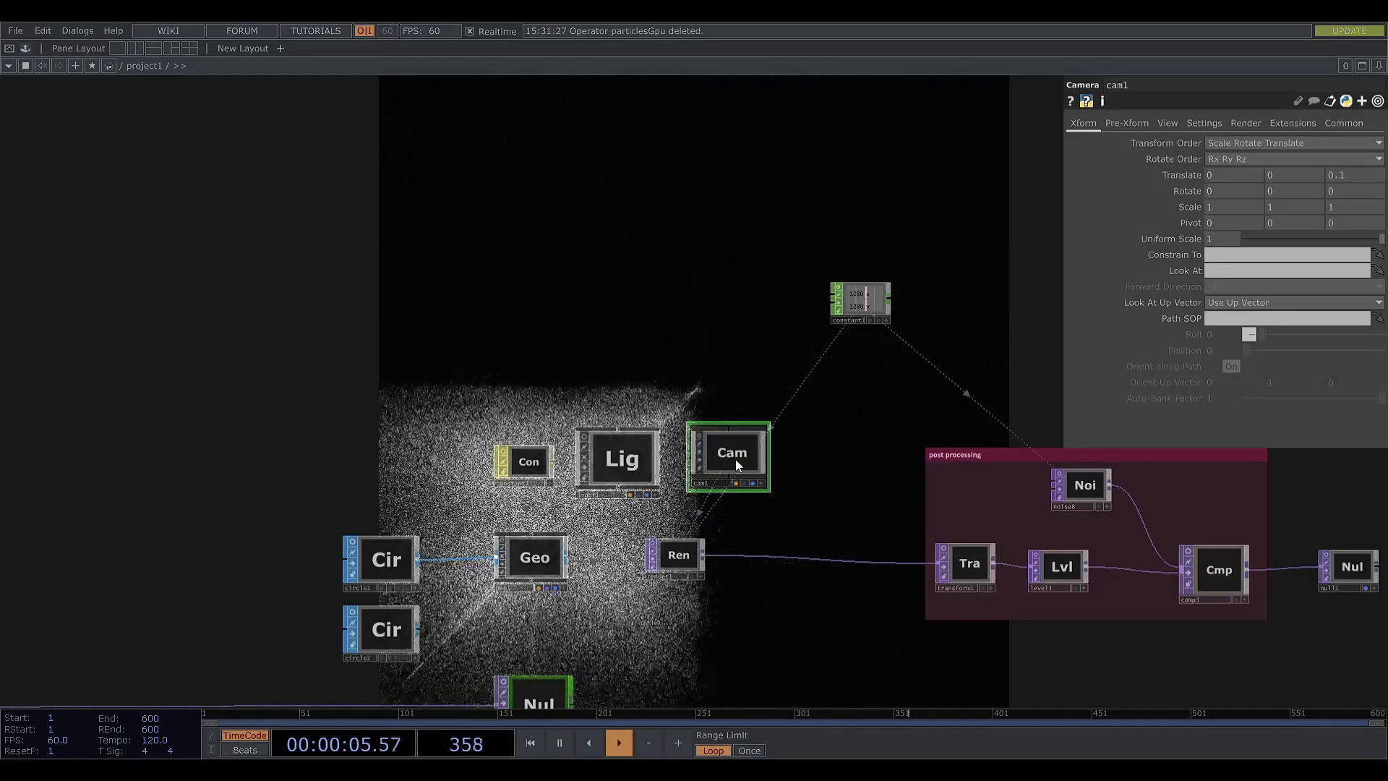
{"action": "left_click_drag", "start_coordinate": [1356, 176], "coordinate": [1323, 178]}
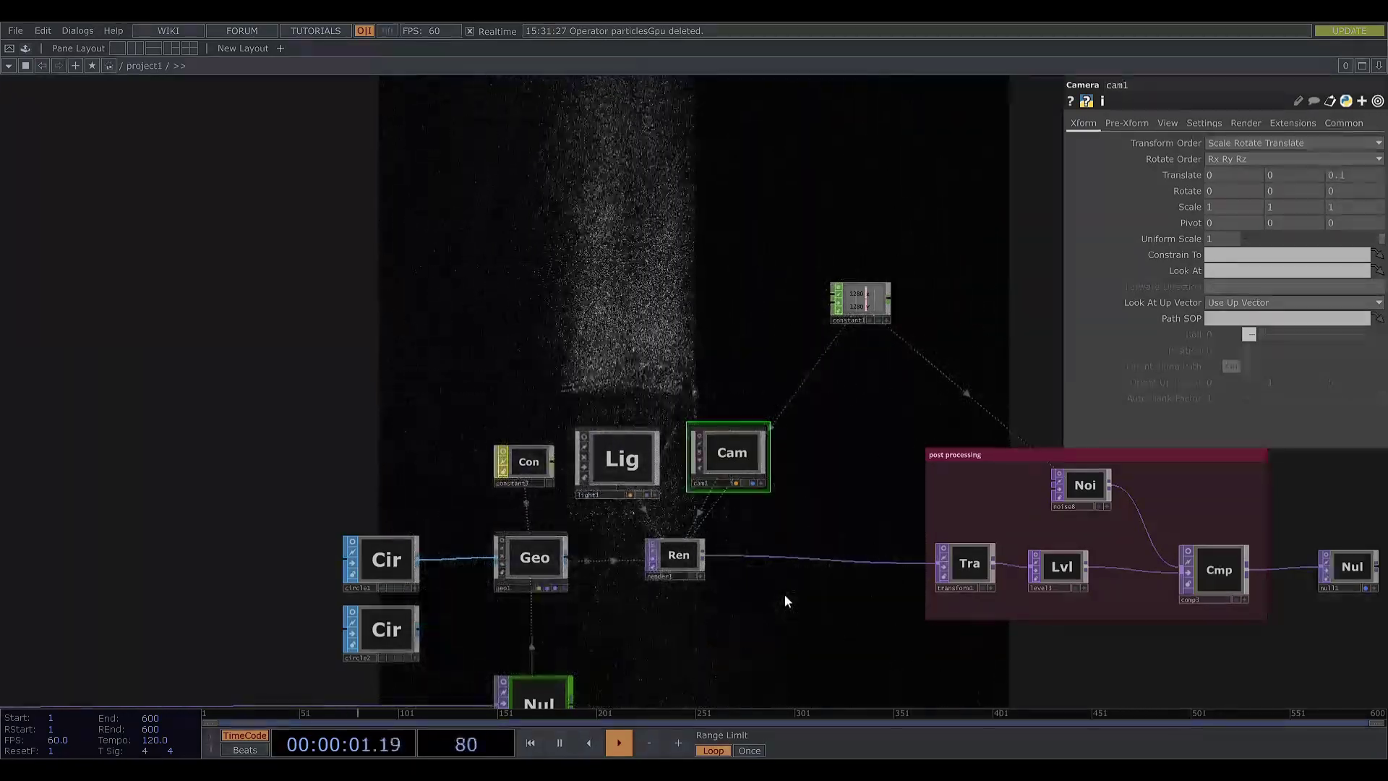
- Display the pos null's texture in the network background and hide the parameter window
{"action": "left_click_drag", "start_coordinate": [824, 502], "coordinate": [805, 358]}
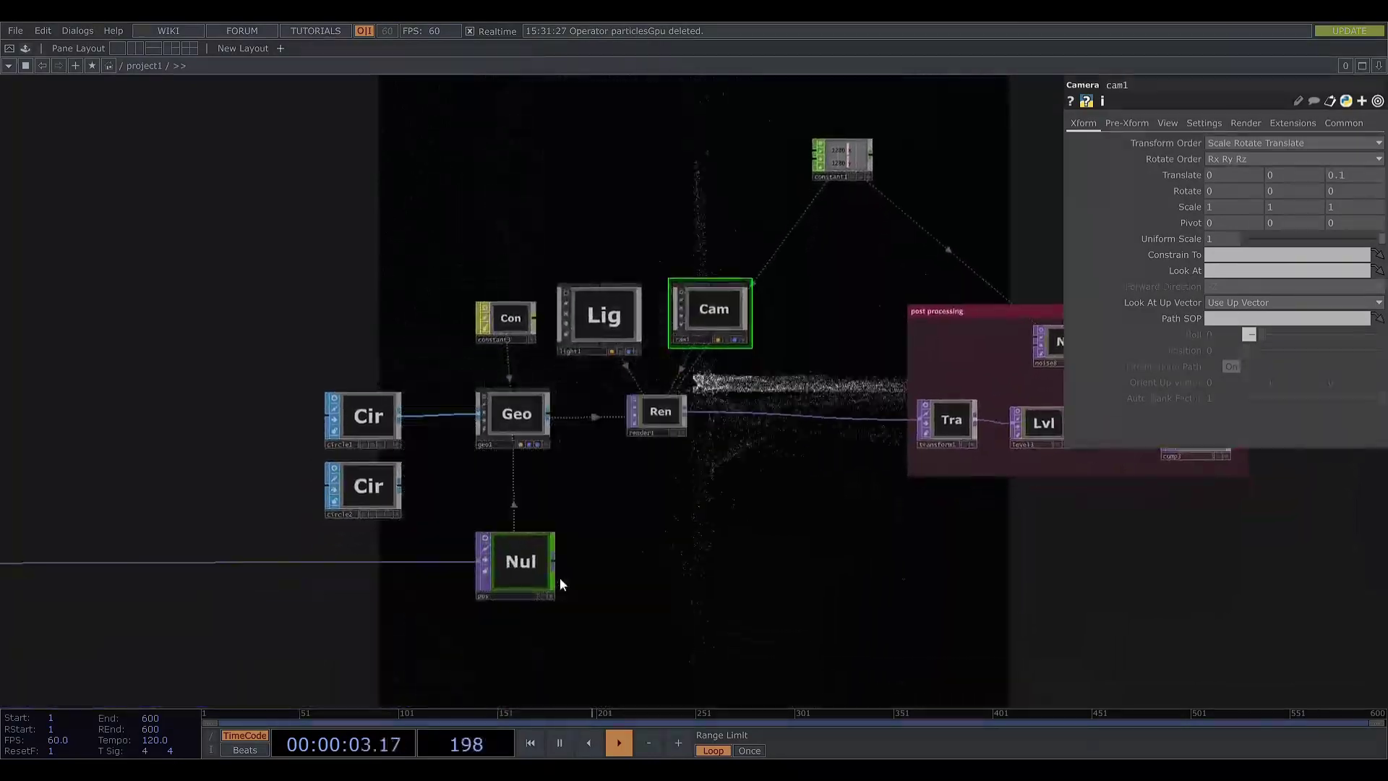
{"action": "left_click", "coordinate": [544, 595]}
{"action": "left_click_drag", "start_coordinate": [751, 516], "coordinate": [681, 573]}
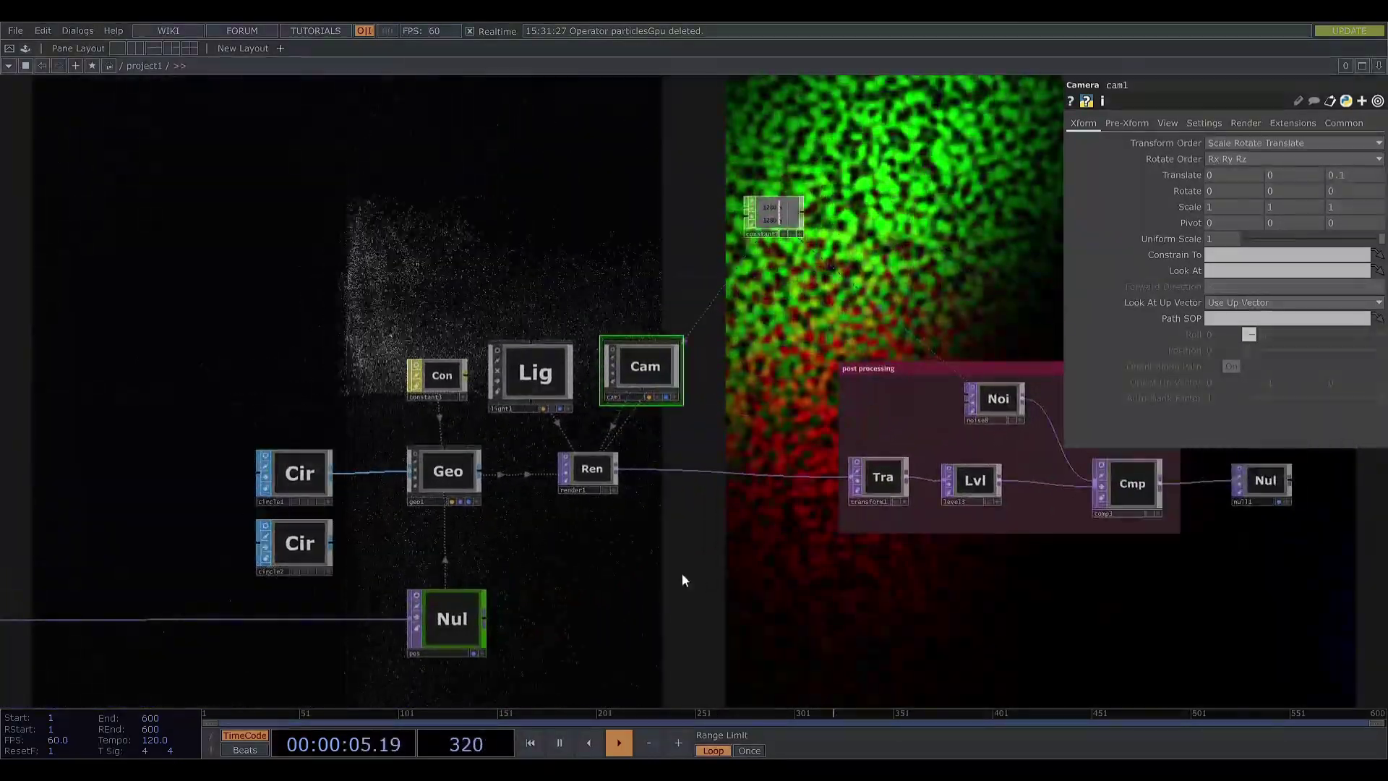
{"action": "key", "text": "p"}
- Examine the noise and transform parameters of noise3 and noise7 in the position network
{"action": "left_click_drag", "start_coordinate": [1042, 350], "coordinate": [981, 723]}
{"action": "left_click_drag", "start_coordinate": [1135, 454], "coordinate": [949, 526]}
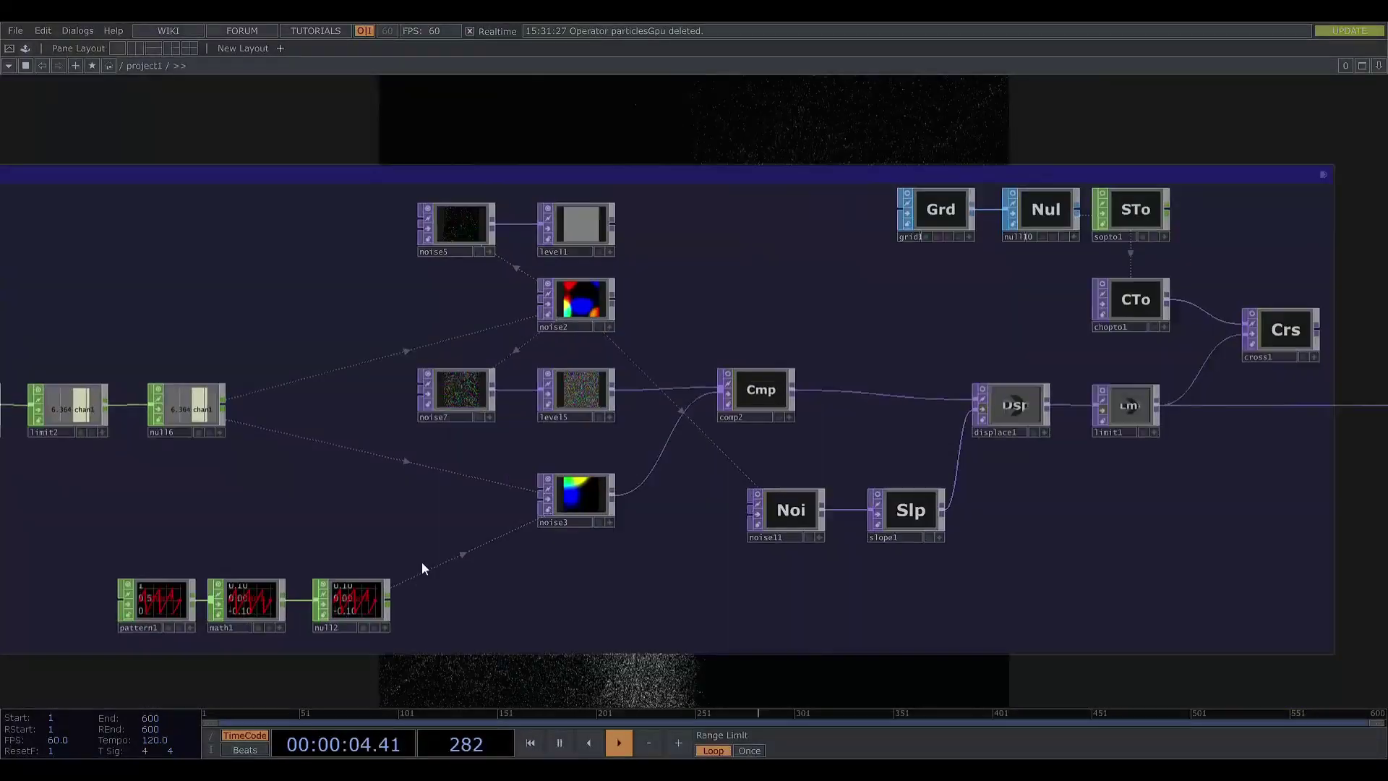
{"action": "scroll", "coordinate": [442, 432], "scroll_direction": "up", "scroll_amount": 2}
{"action": "left_click", "coordinate": [584, 473]}
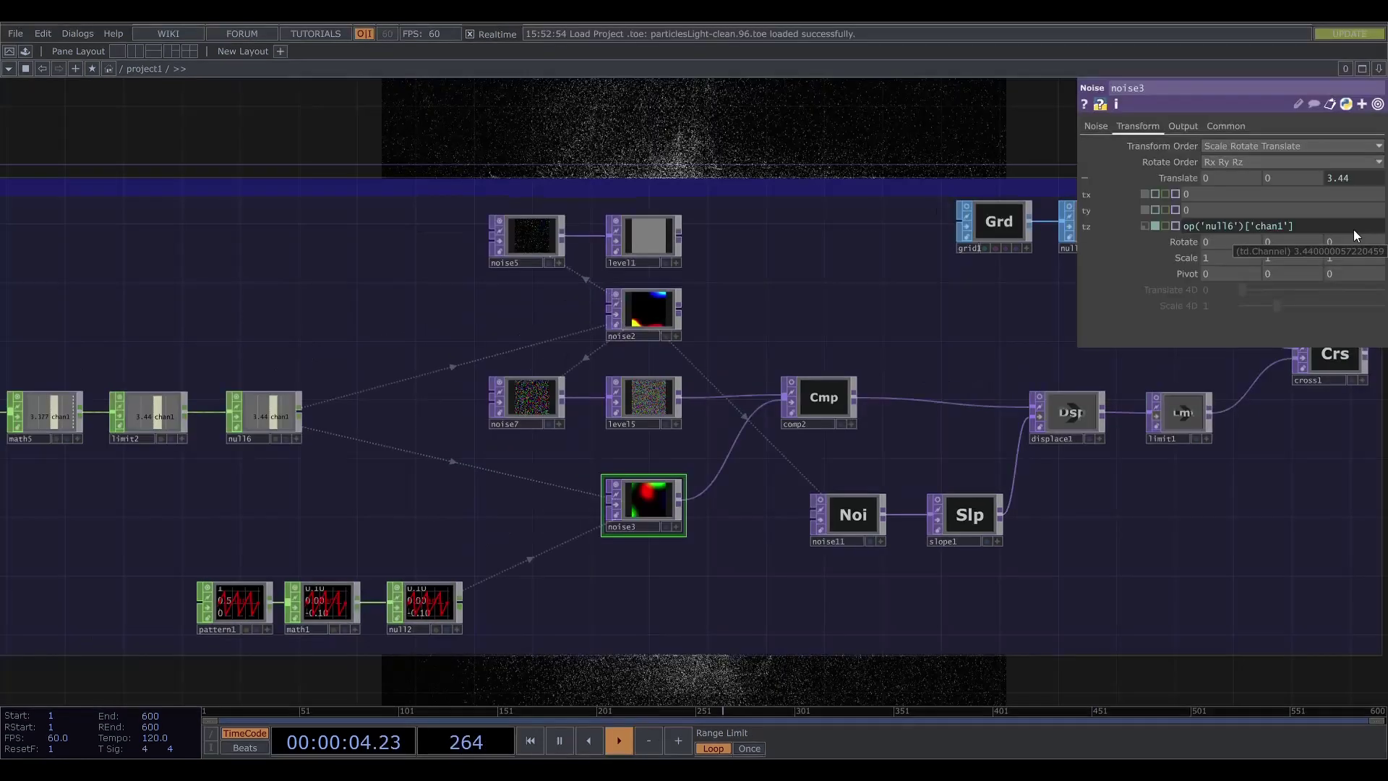
{"action": "left_click", "coordinate": [1098, 125]}
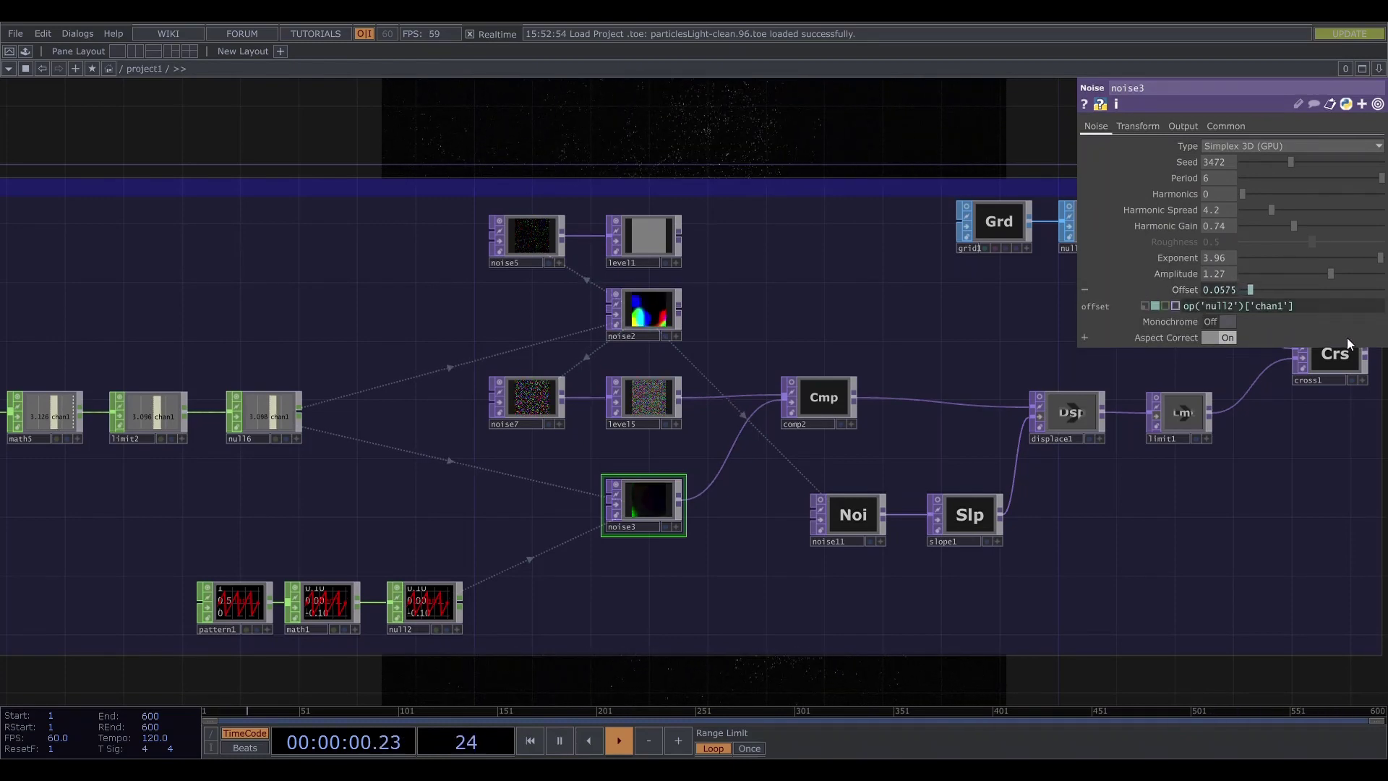
{"action": "left_click", "coordinate": [546, 401]}
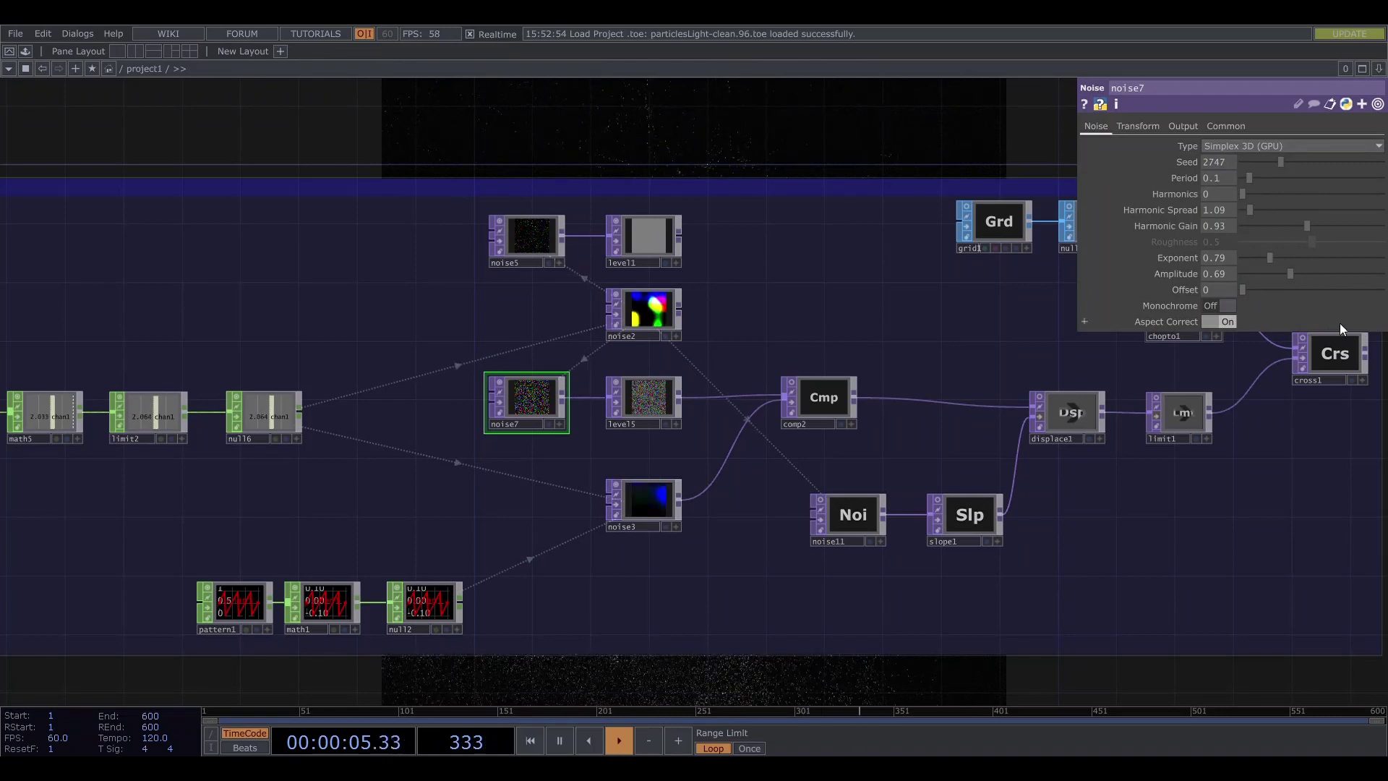
{"action": "left_click", "coordinate": [1139, 126]}
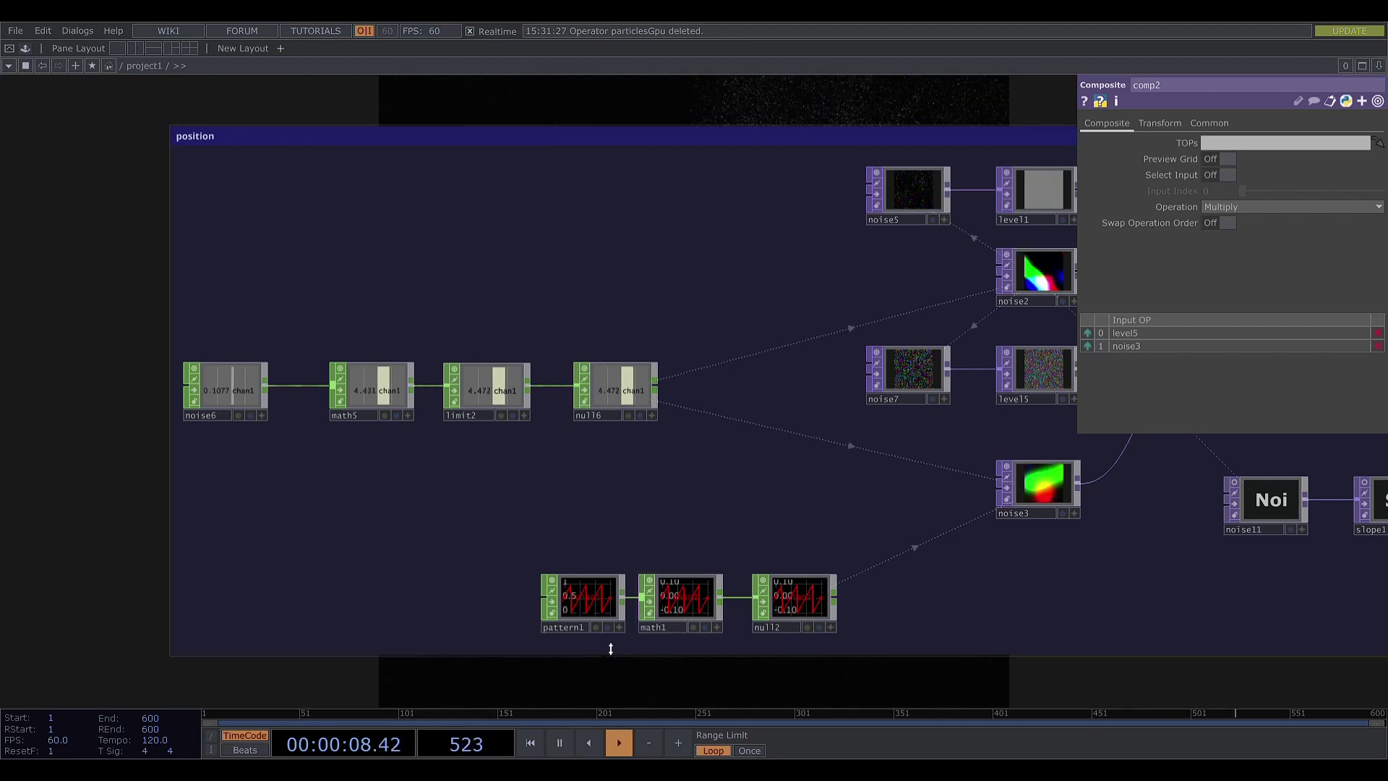
- Trace the offset of noise3 through the pattern1, math1 and null2 parameters that drive it
{"action": "left_click", "coordinate": [613, 607]}
{"action": "left_click_drag", "start_coordinate": [923, 608], "coordinate": [727, 578]}
{"action": "left_click", "coordinate": [842, 457]}
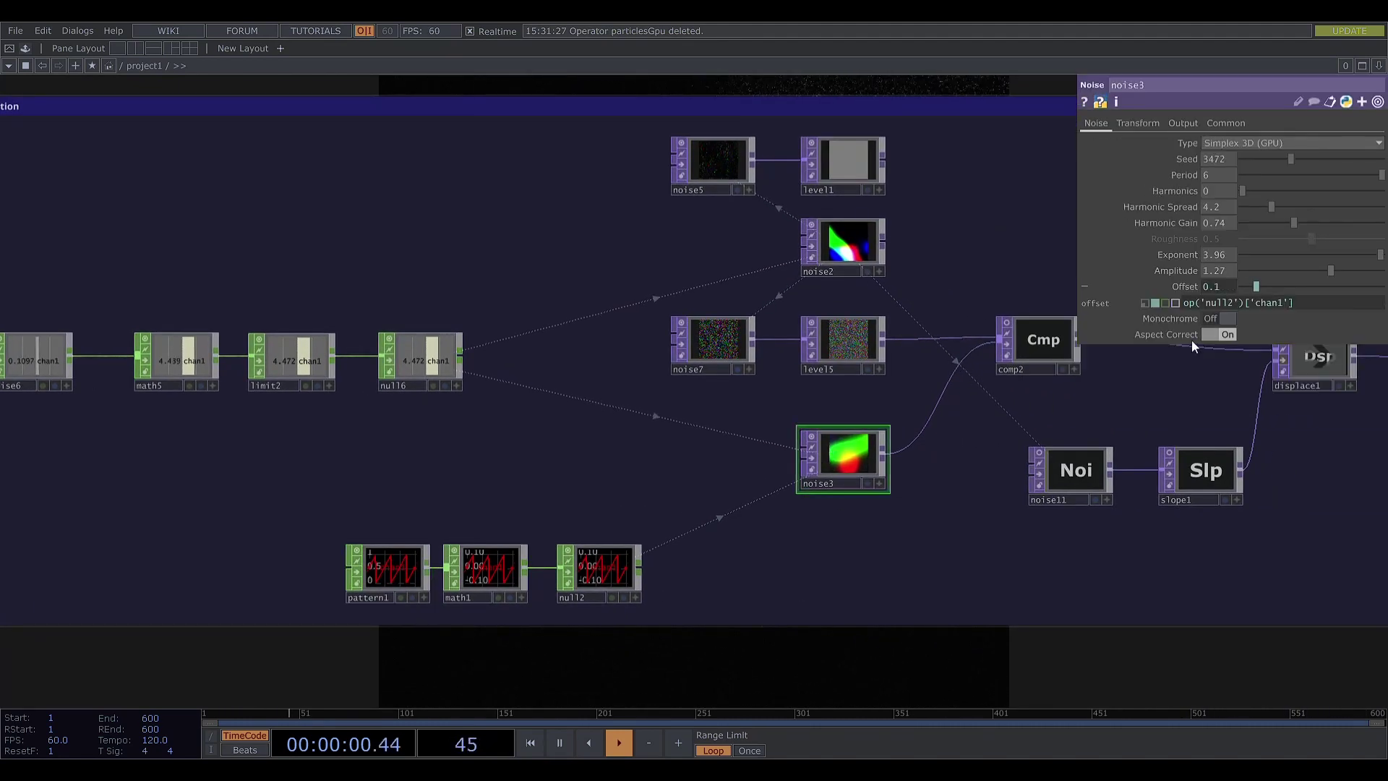
{"action": "mouse_move", "coordinate": [1217, 305]}
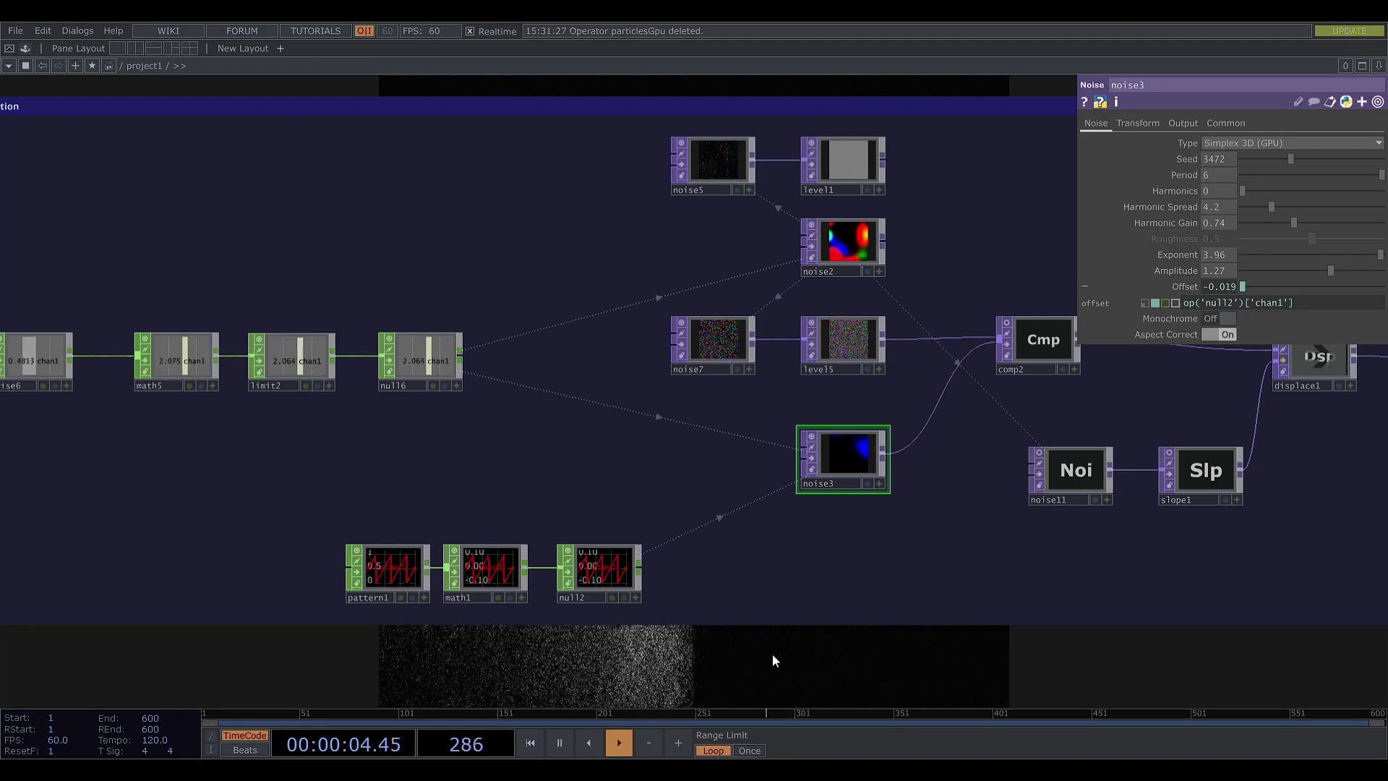
{"action": "scroll", "coordinate": [771, 636], "scroll_direction": "down", "scroll_amount": 5}
{"action": "left_click_drag", "start_coordinate": [768, 477], "coordinate": [686, 676]}
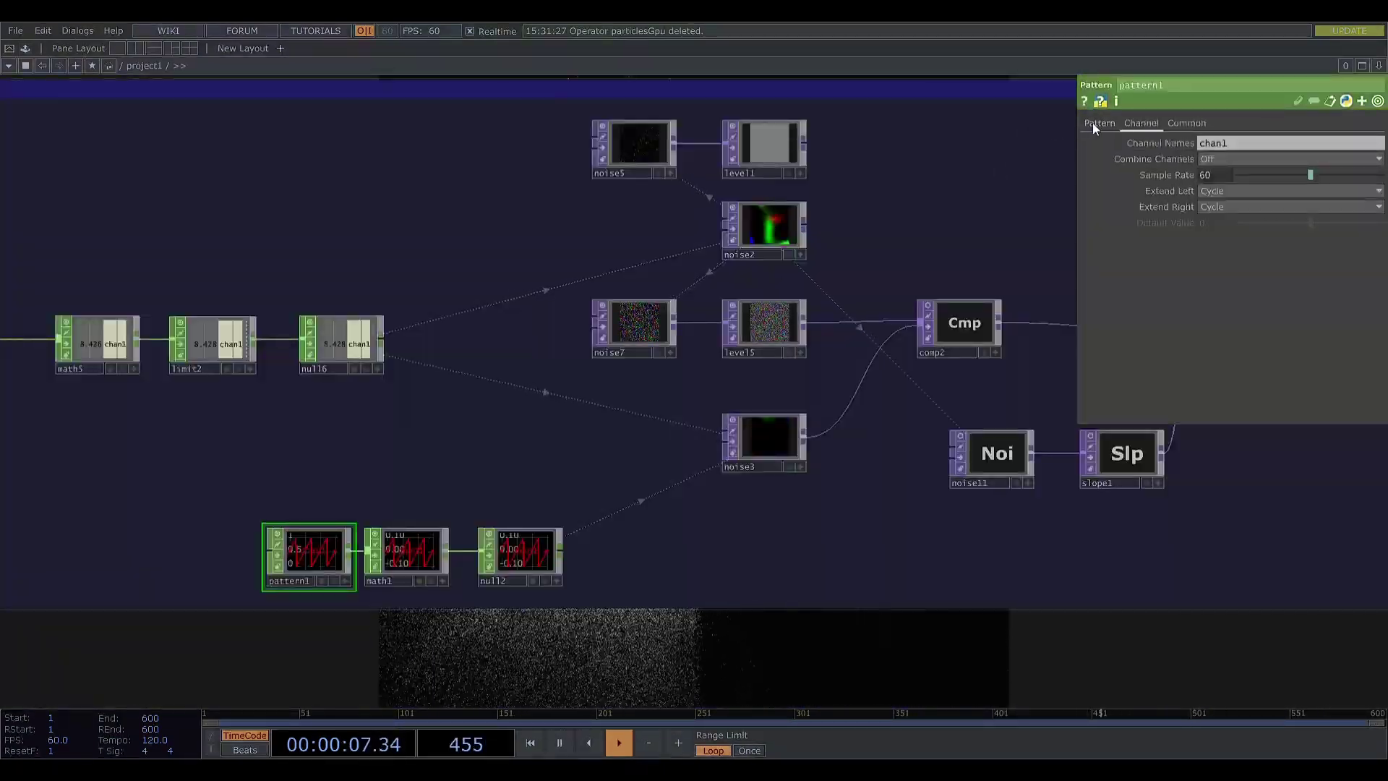
{"action": "left_click", "coordinate": [1097, 123]}
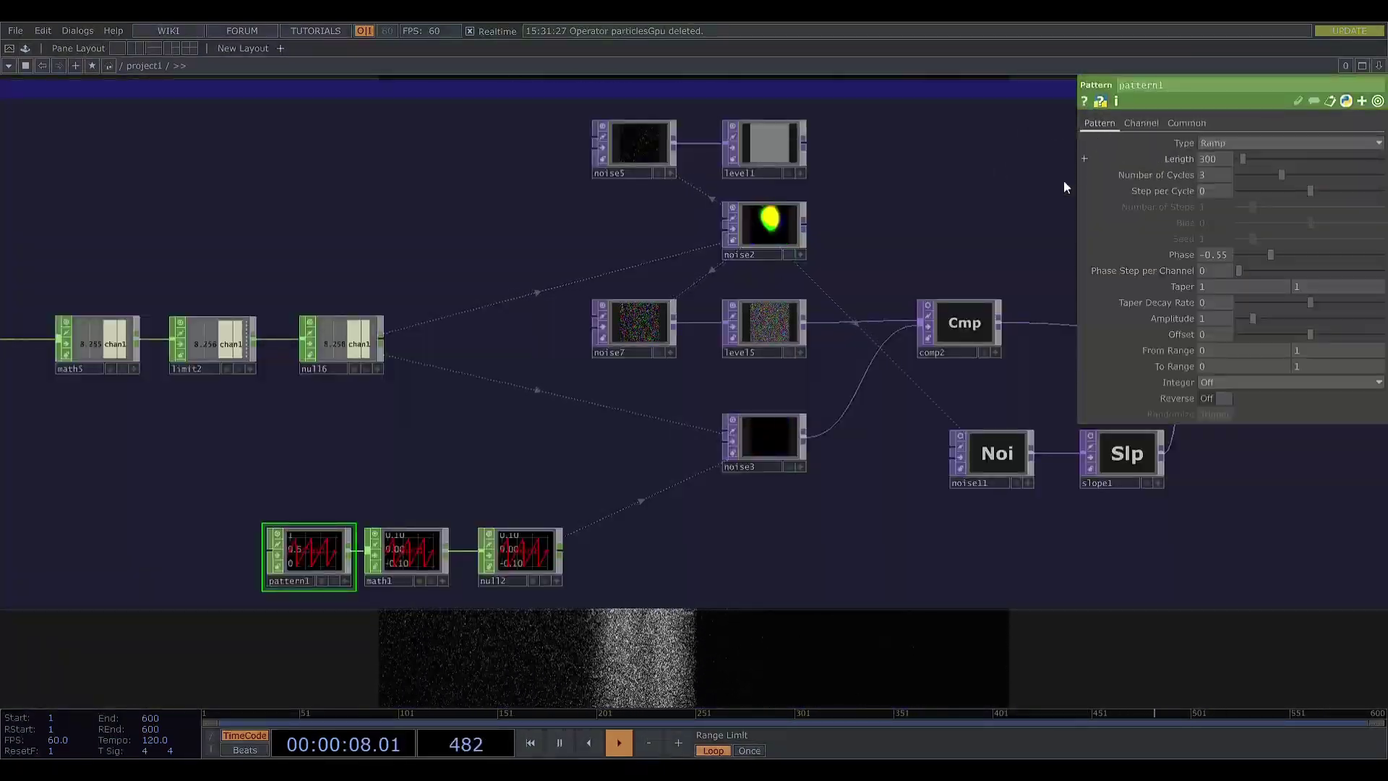
{"action": "left_click", "coordinate": [422, 546]}
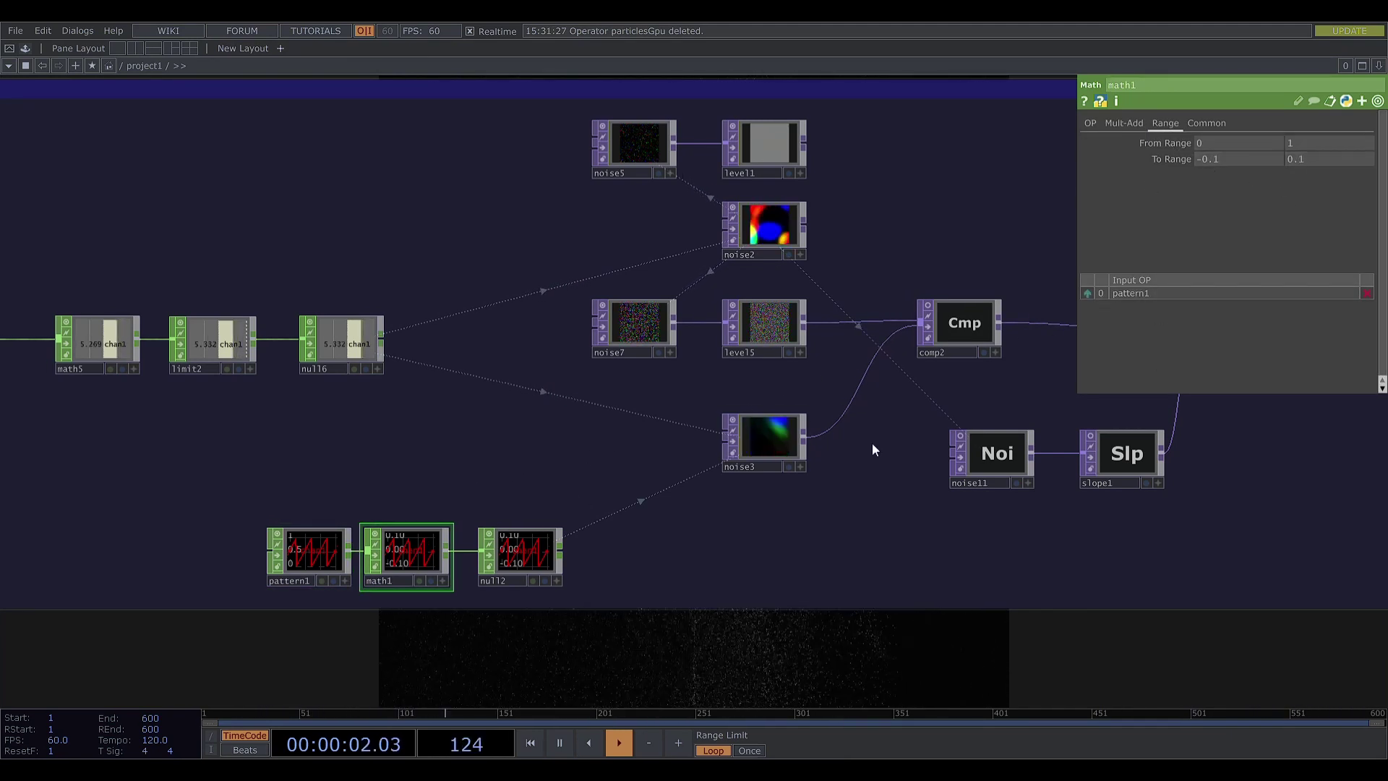
{"action": "left_click", "coordinate": [548, 553]}
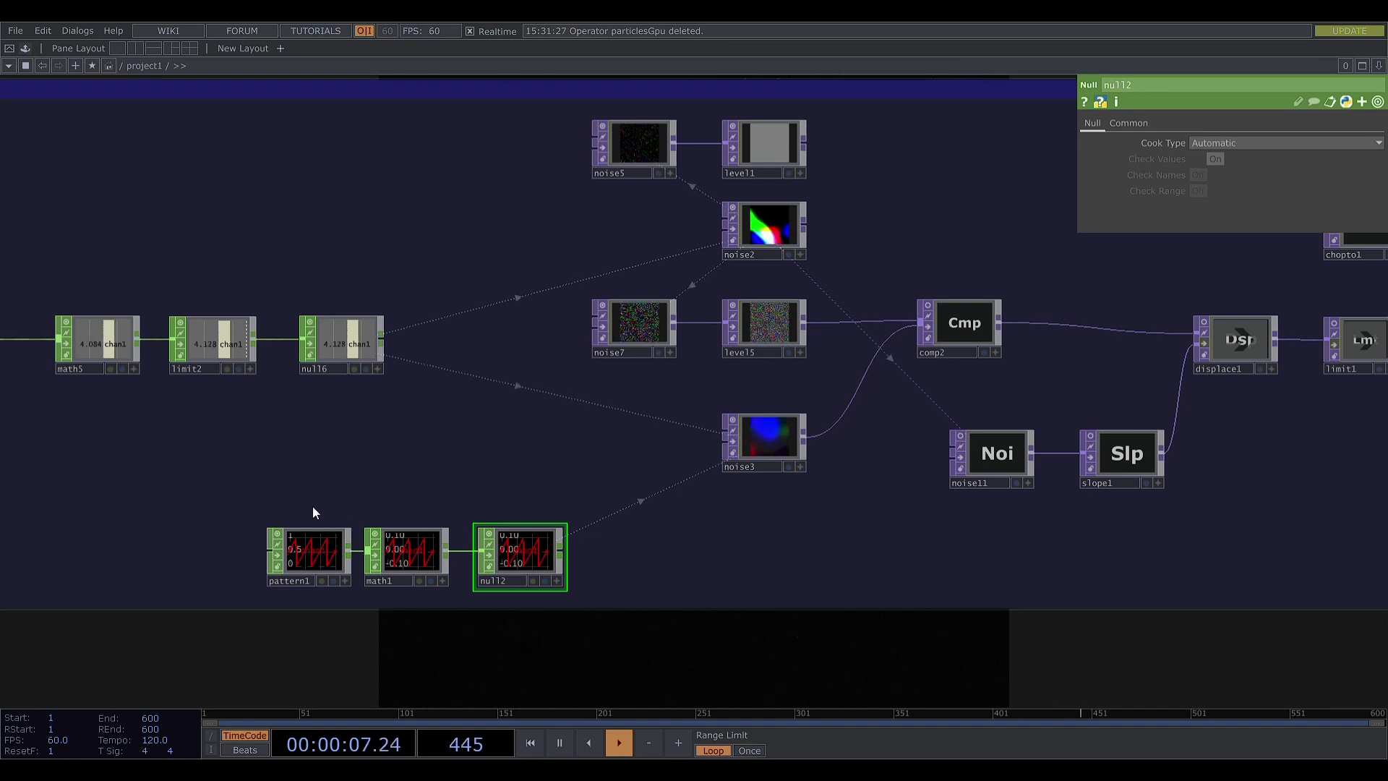
- Check the noise6, math5 and limit2 settings and the Z translate of noise3 driven by that chain
{"action": "scroll", "coordinate": [312, 506], "scroll_direction": "down", "scroll_amount": 2}
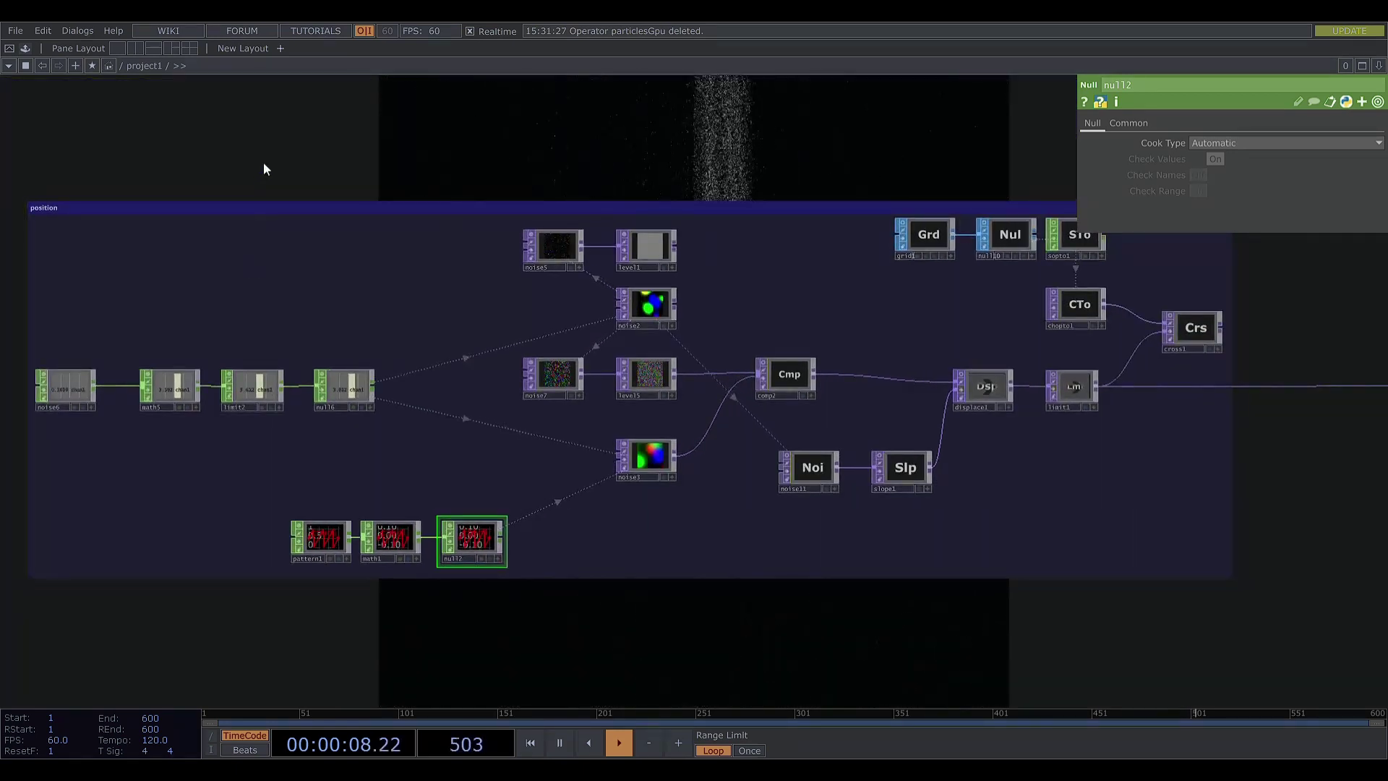
{"action": "left_click_drag", "start_coordinate": [264, 169], "coordinate": [622, 268]}
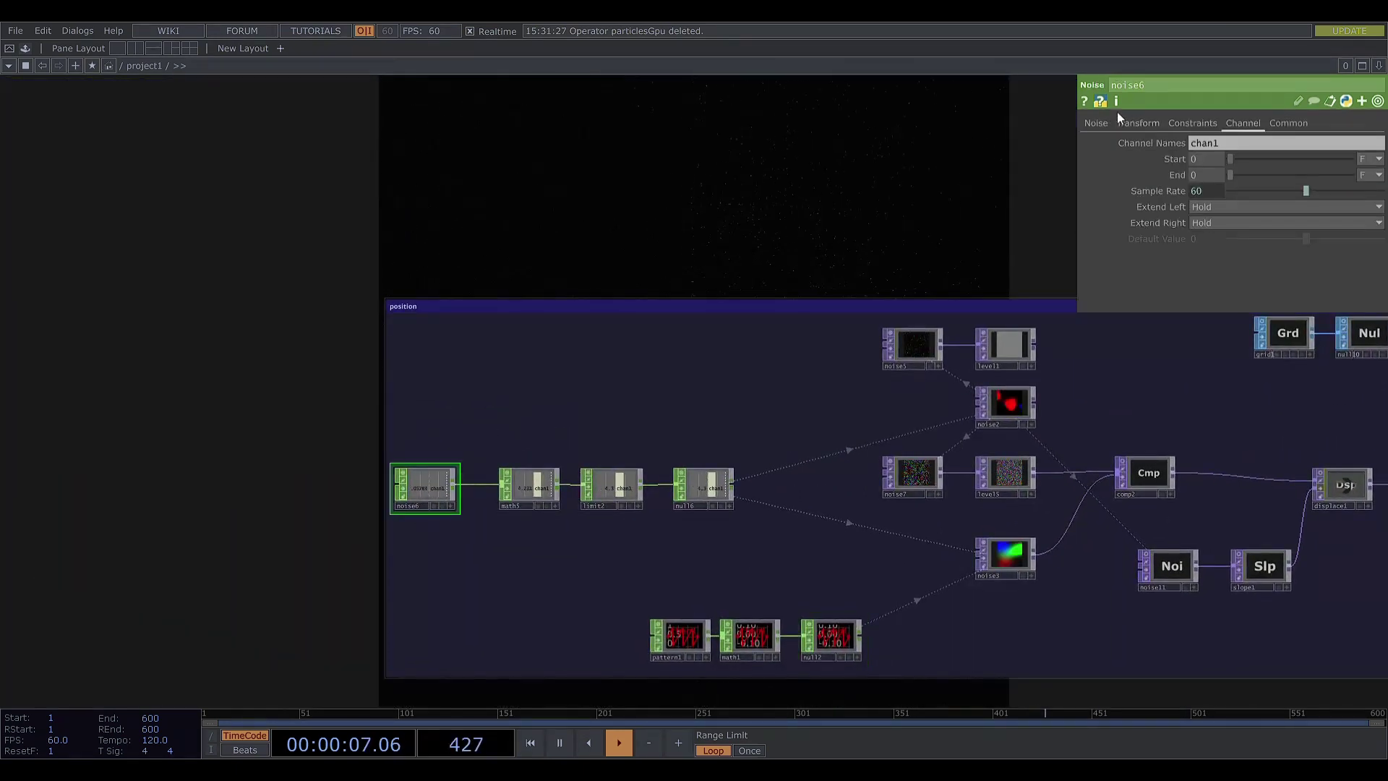
{"action": "left_click", "coordinate": [1096, 123]}
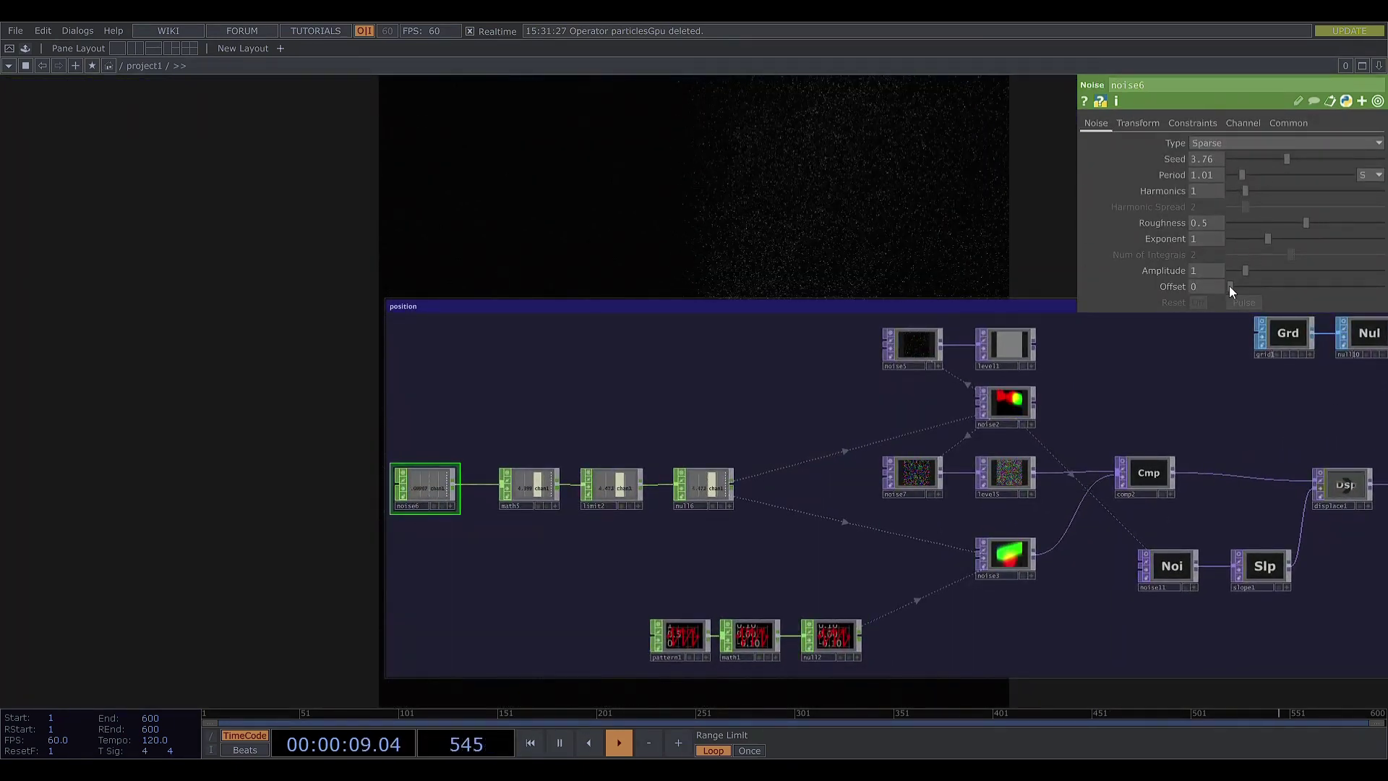
{"action": "left_click", "coordinate": [537, 487]}
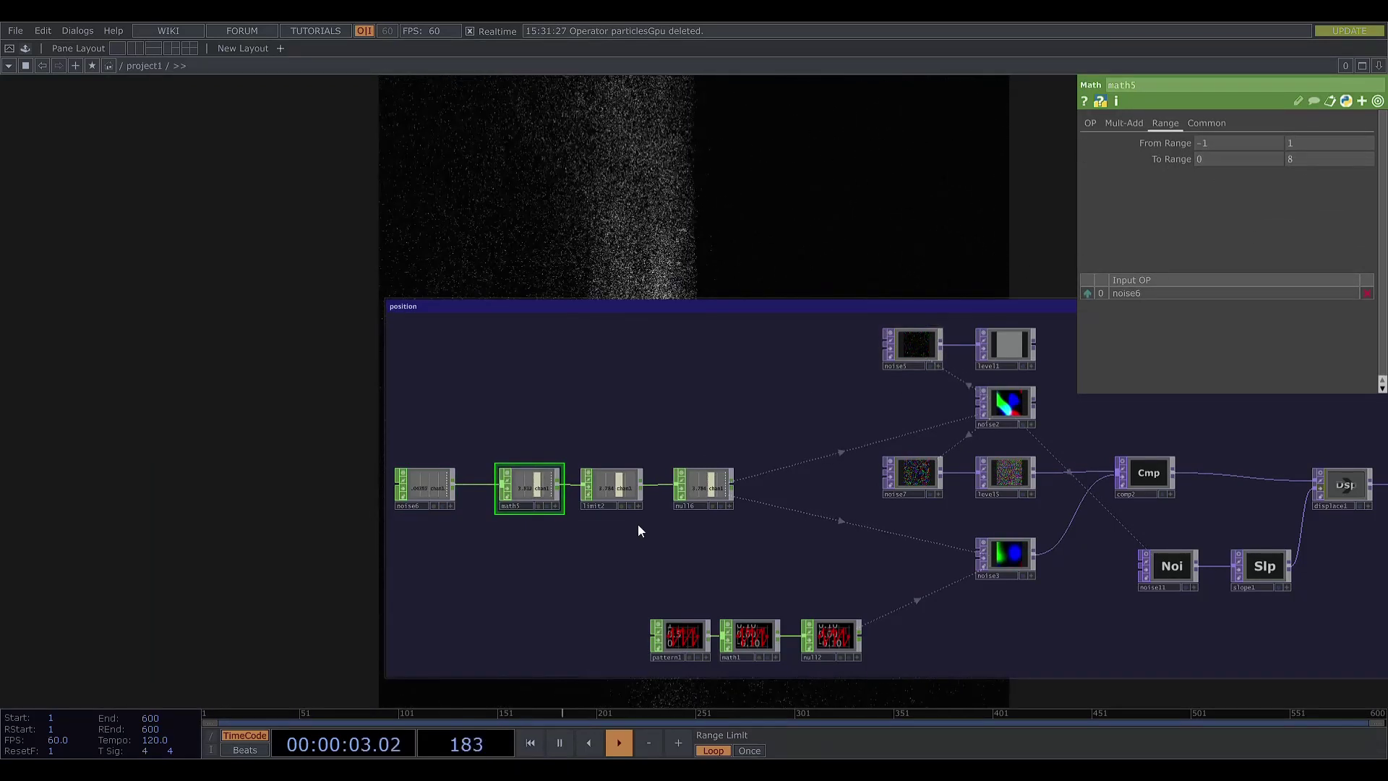
{"action": "left_click", "coordinate": [605, 477]}
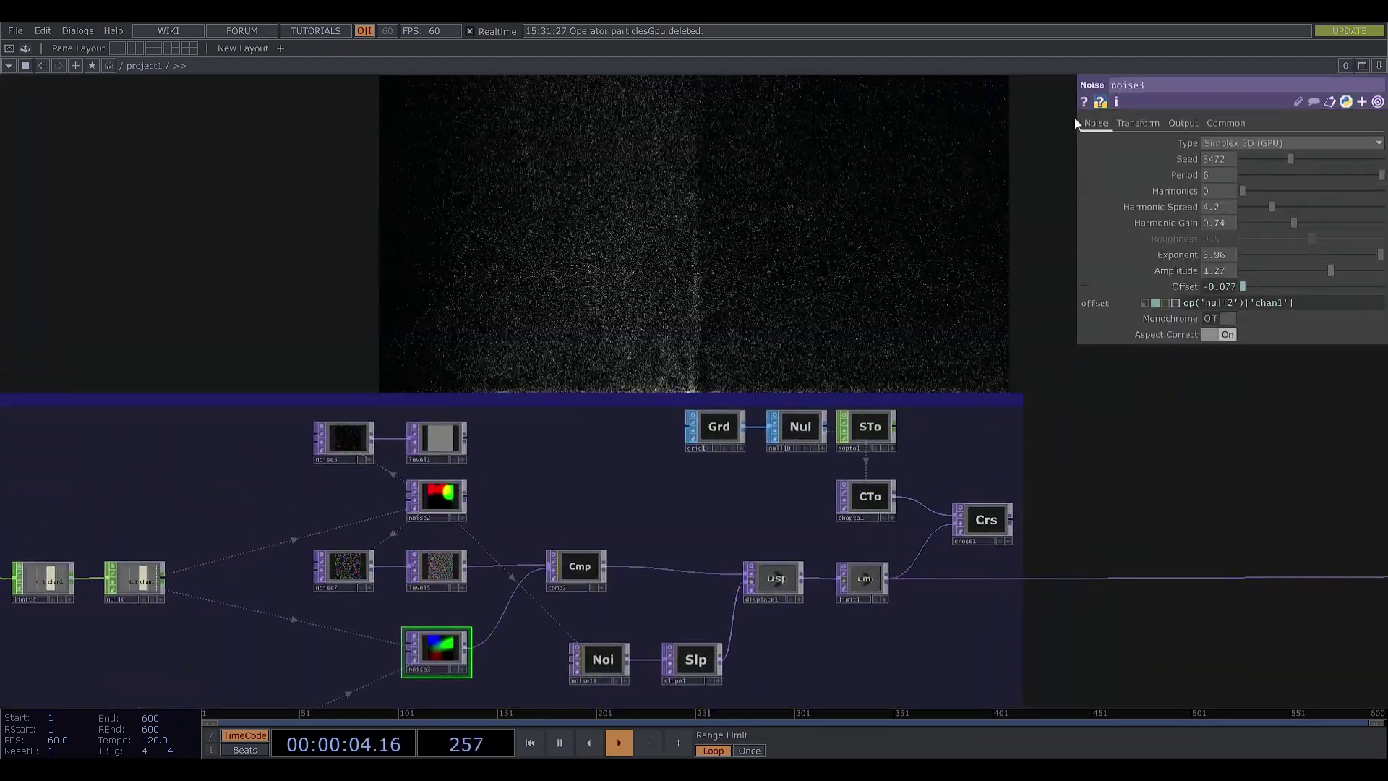
{"action": "left_click", "coordinate": [1125, 125]}
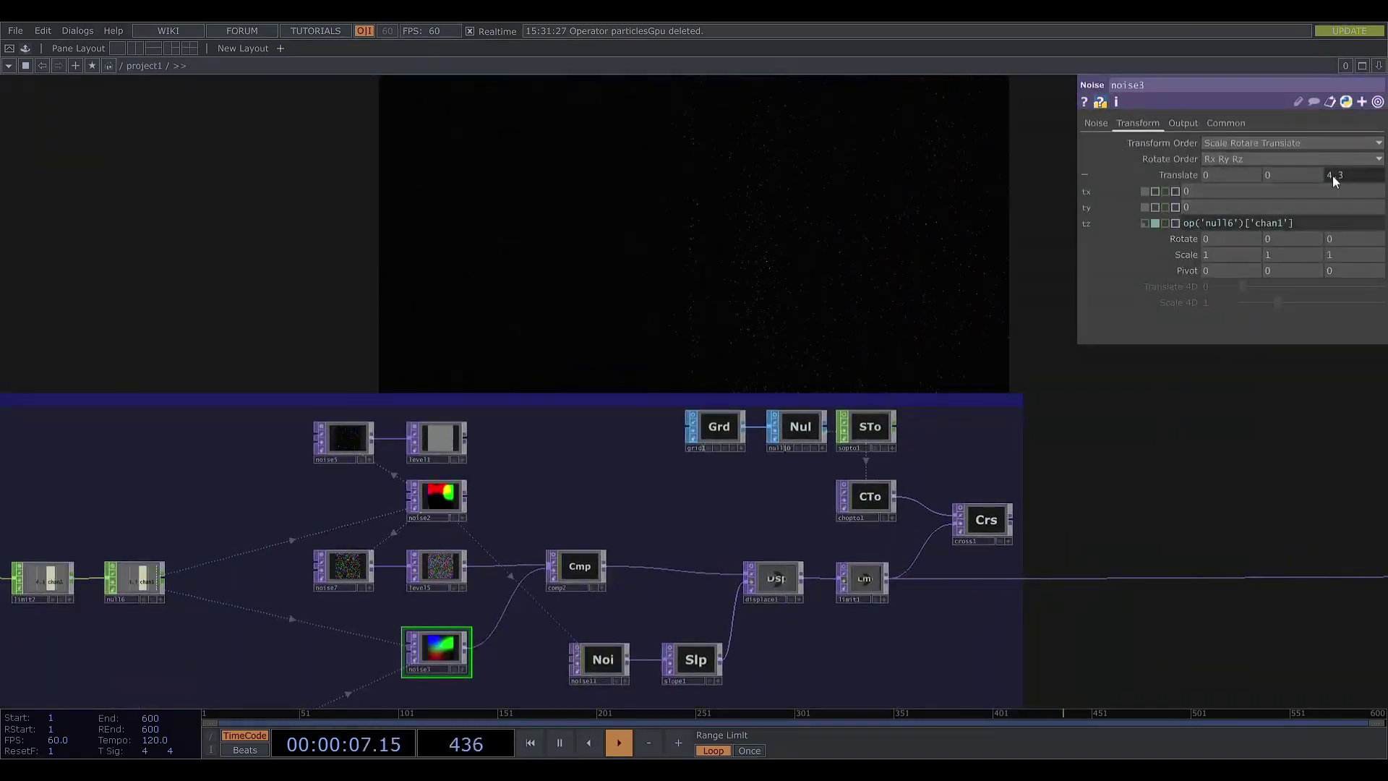
- Connect noise2 and level1 to comp2 in place of noise3 and level5, and view the particle render
{"action": "left_click_drag", "start_coordinate": [845, 313], "coordinate": [893, 480]}
{"action": "left_click_drag", "start_coordinate": [970, 384], "coordinate": [926, 538]}
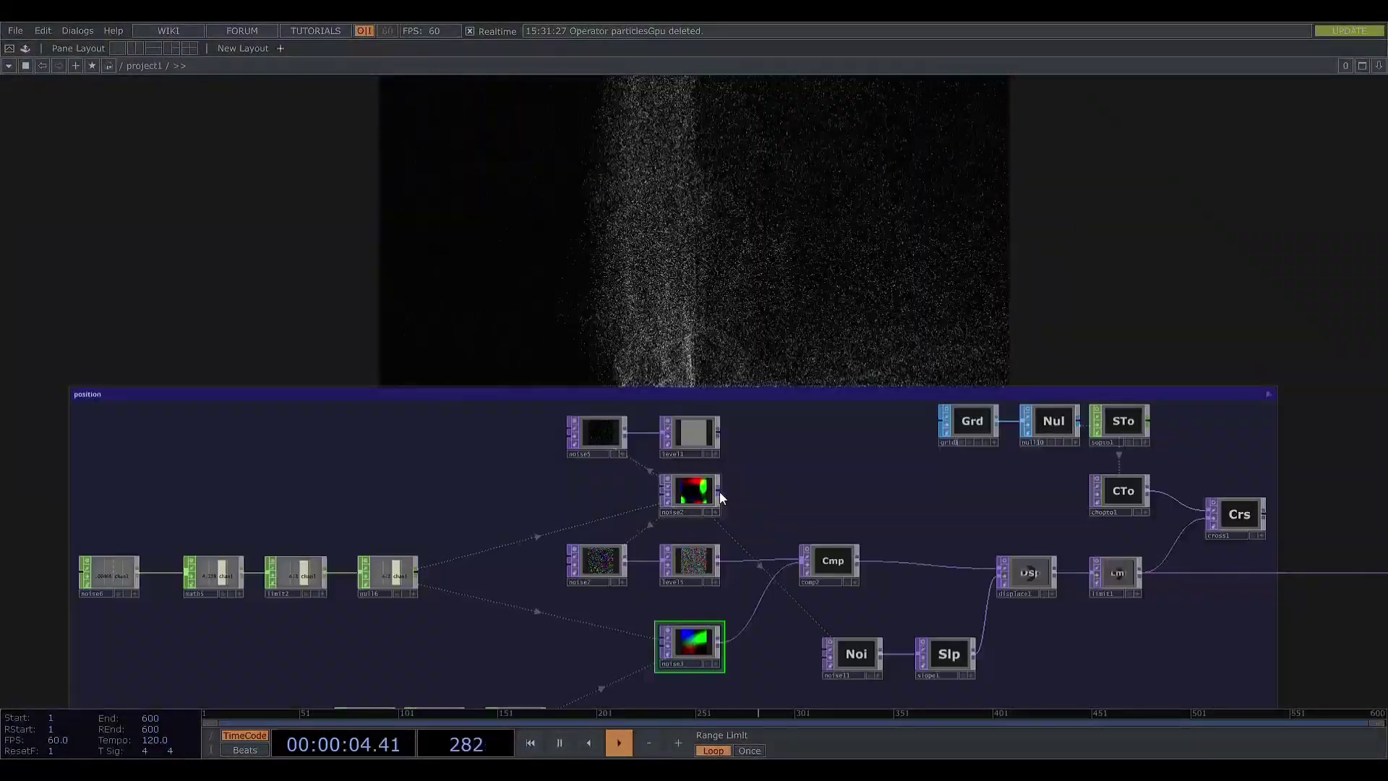
{"action": "left_click_drag", "start_coordinate": [718, 491], "coordinate": [747, 618]}
{"action": "left_click_drag", "start_coordinate": [719, 432], "coordinate": [756, 560]}
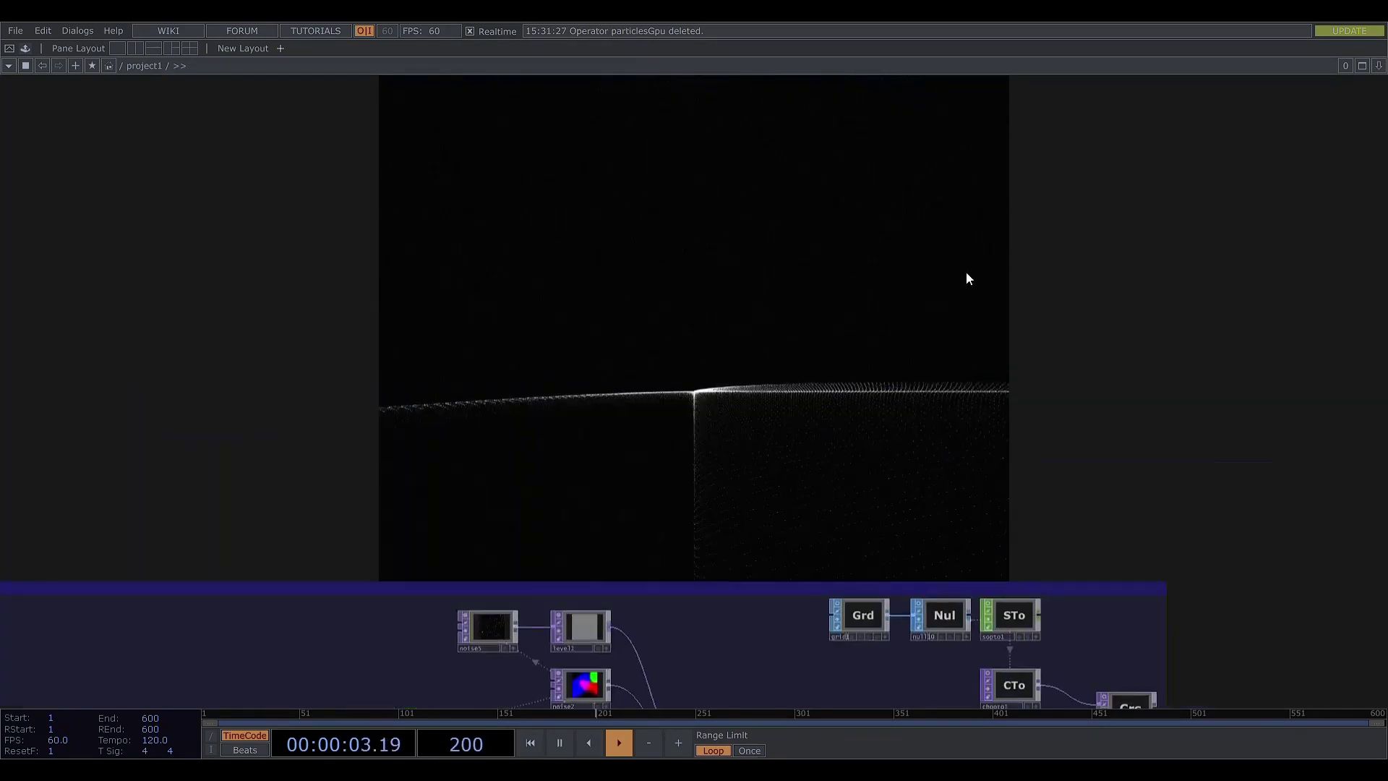
{"action": "left_click_drag", "start_coordinate": [938, 376], "coordinate": [850, 496]}
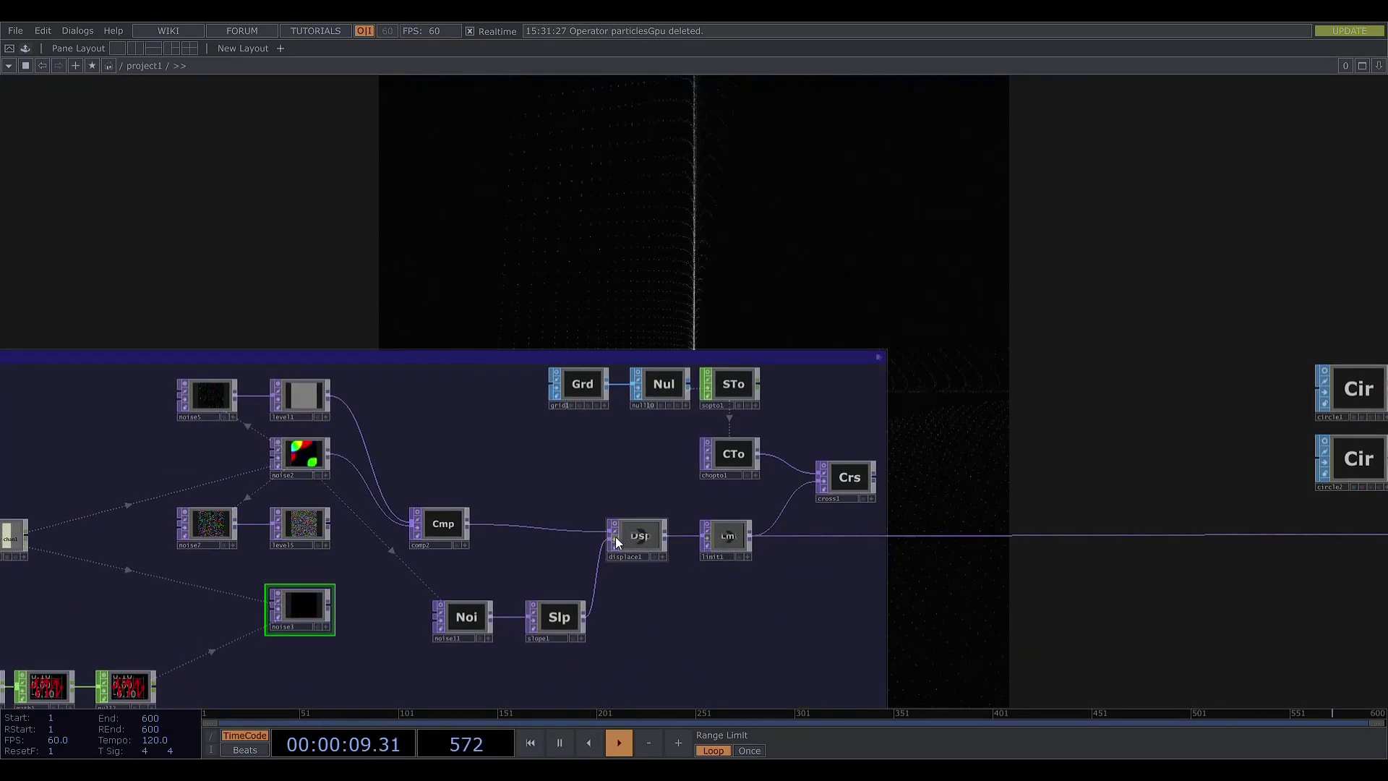
{"action": "left_click_drag", "start_coordinate": [945, 329], "coordinate": [739, 565]}
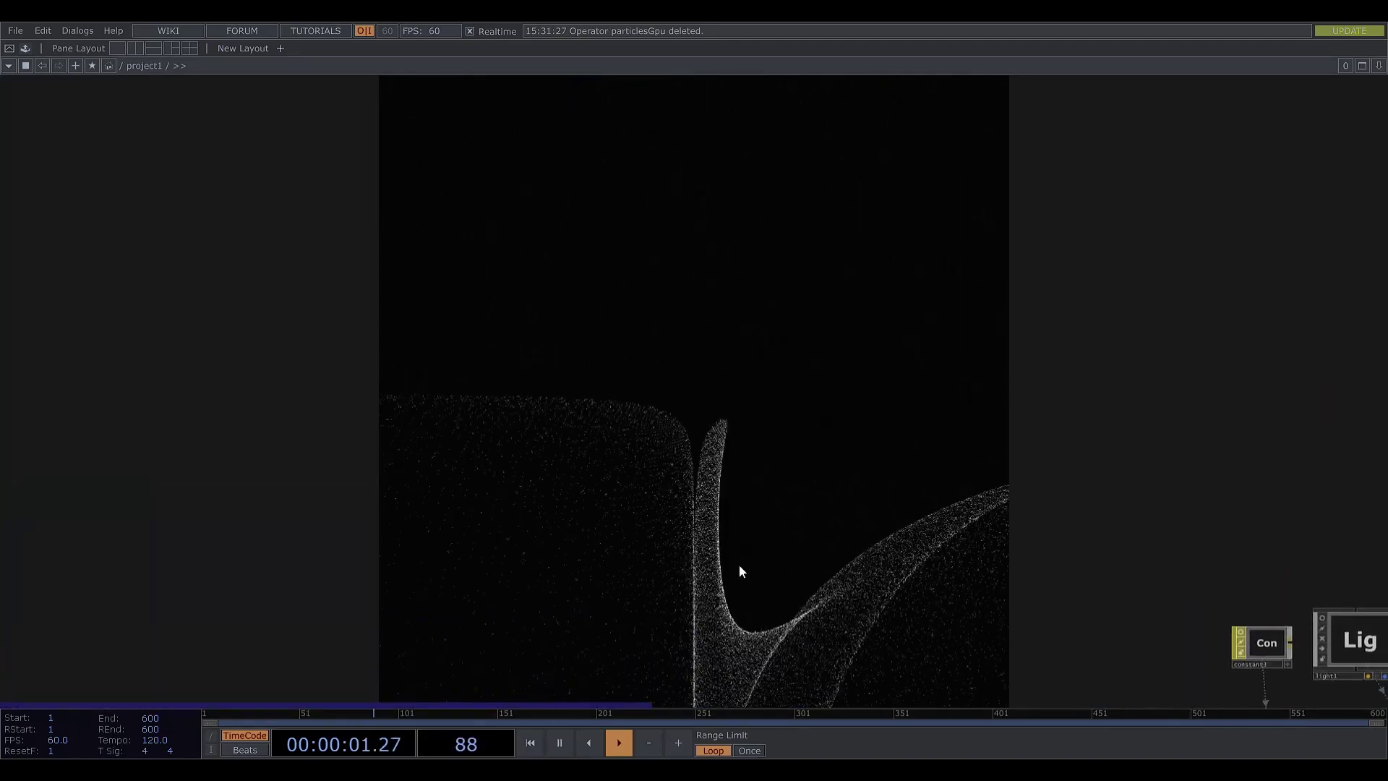
{"action": "left_click_drag", "start_coordinate": [698, 591], "coordinate": [760, 439]}
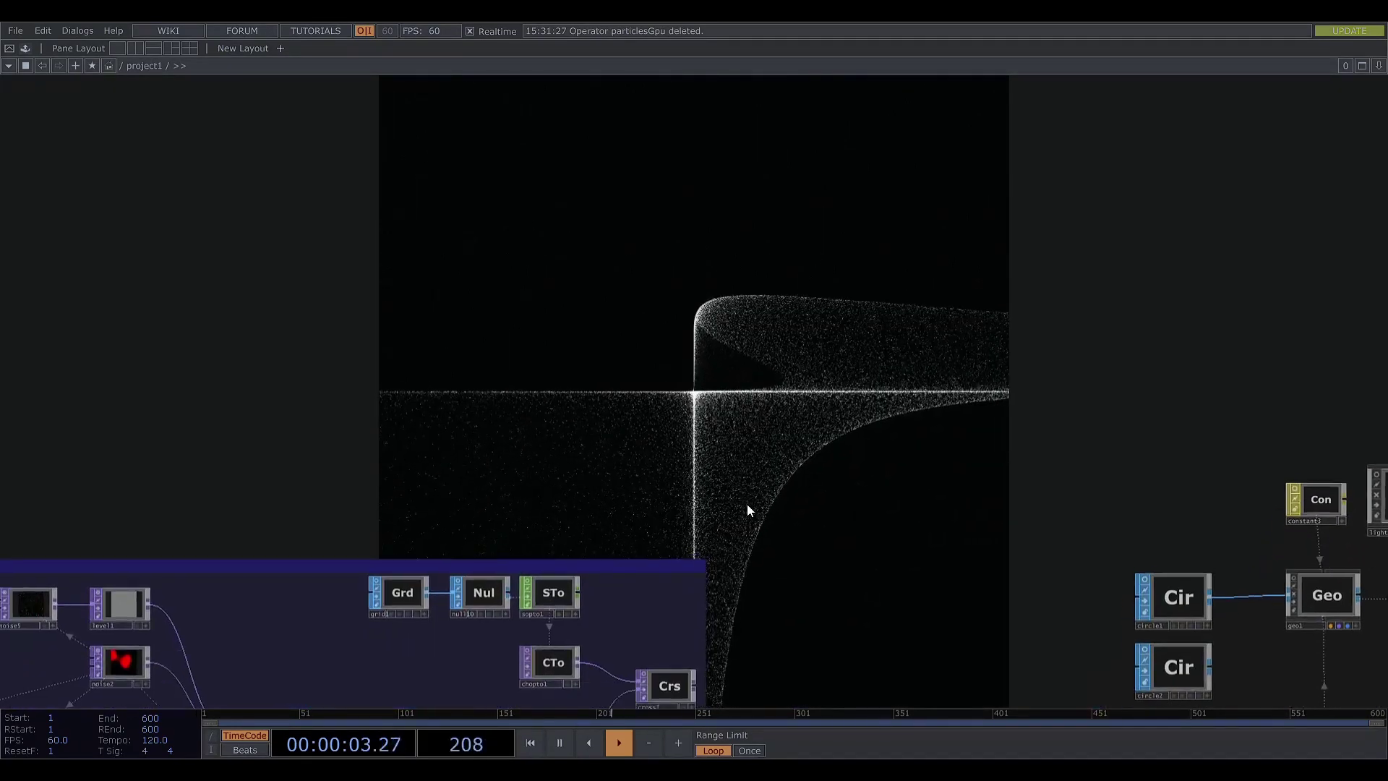
- Turn off the bypass on limit1 and view the particle render clamped between -0.04 and 0.04
{"action": "left_click_drag", "start_coordinate": [801, 491], "coordinate": [706, 673]}
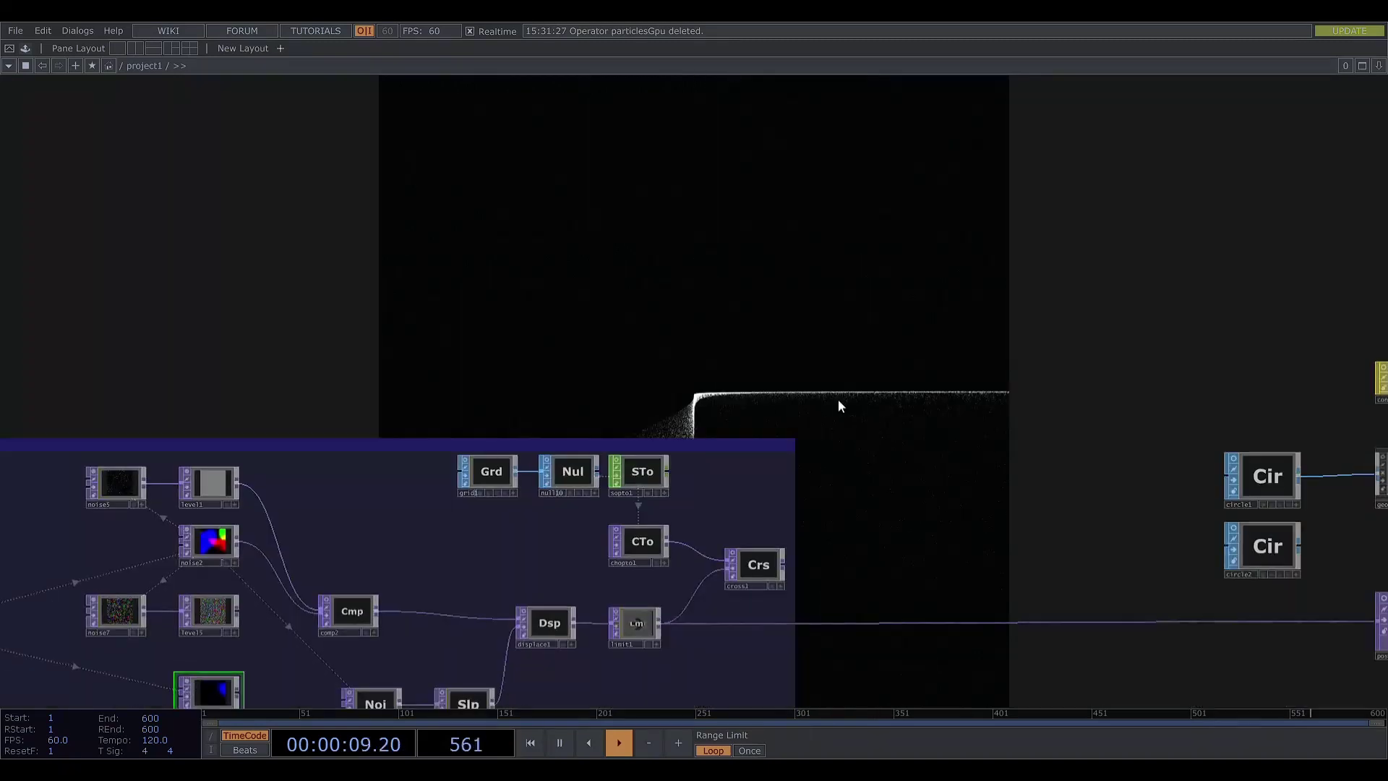
{"action": "scroll", "coordinate": [795, 412], "scroll_direction": "down", "scroll_amount": 5}
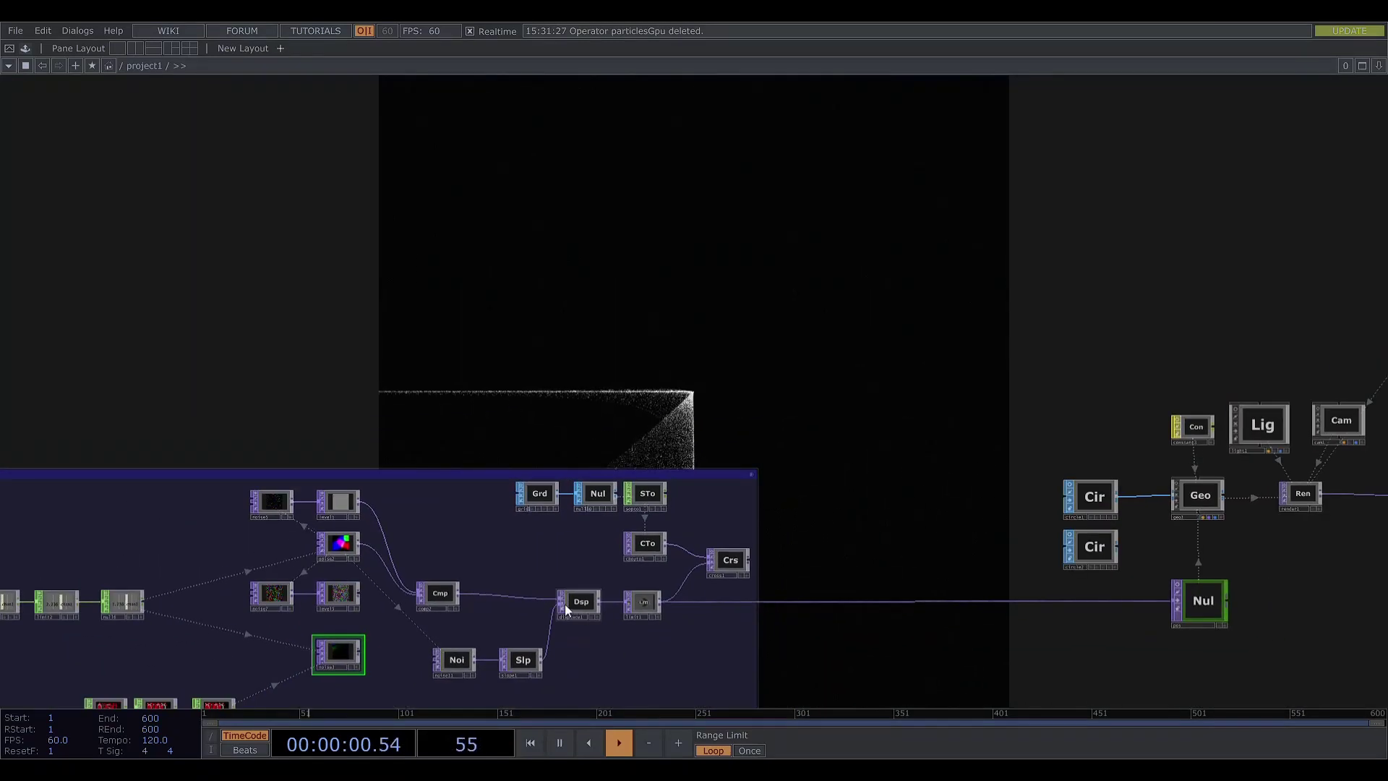
{"action": "left_click_drag", "start_coordinate": [841, 547], "coordinate": [616, 688]}
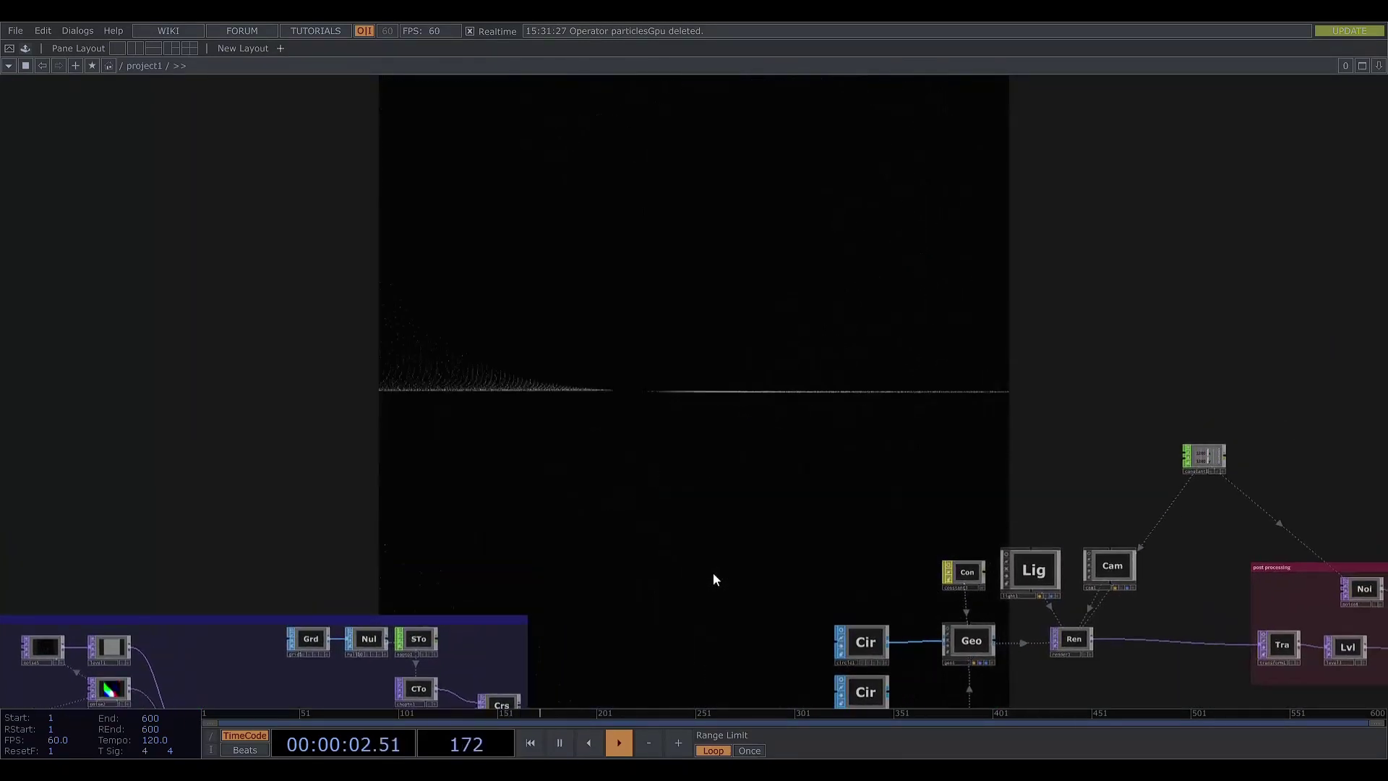
{"action": "left_click_drag", "start_coordinate": [786, 459], "coordinate": [920, 211]}
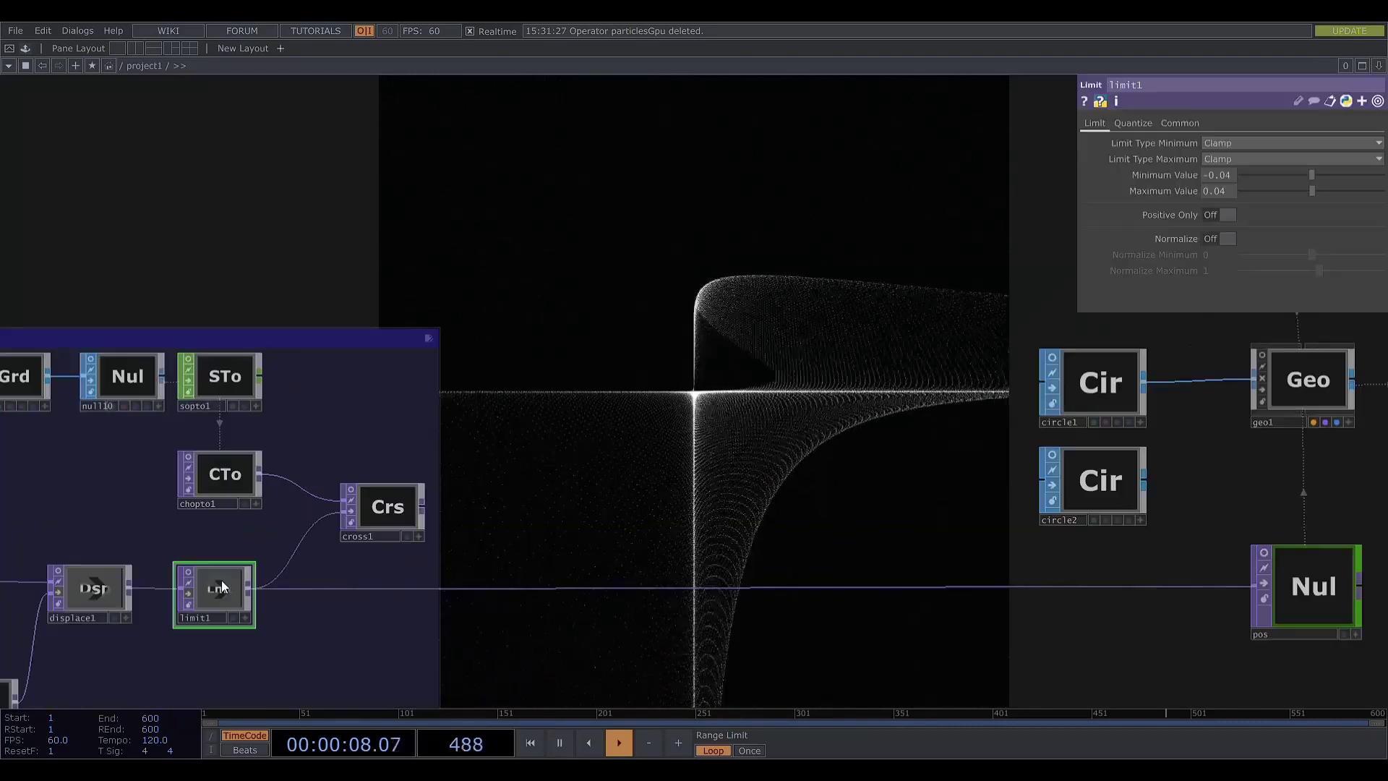
{"action": "left_click", "coordinate": [189, 592]}
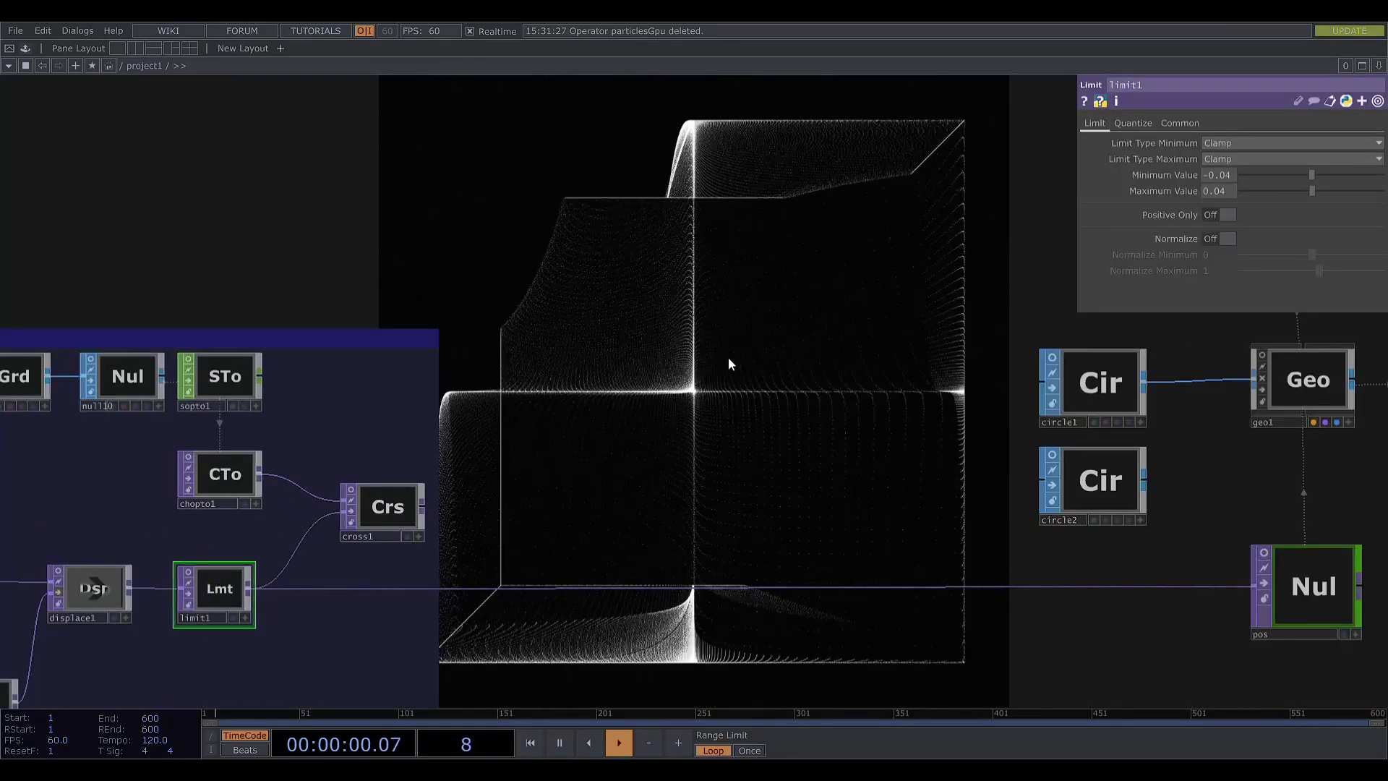
{"action": "left_click_drag", "start_coordinate": [853, 351], "coordinate": [810, 585]}
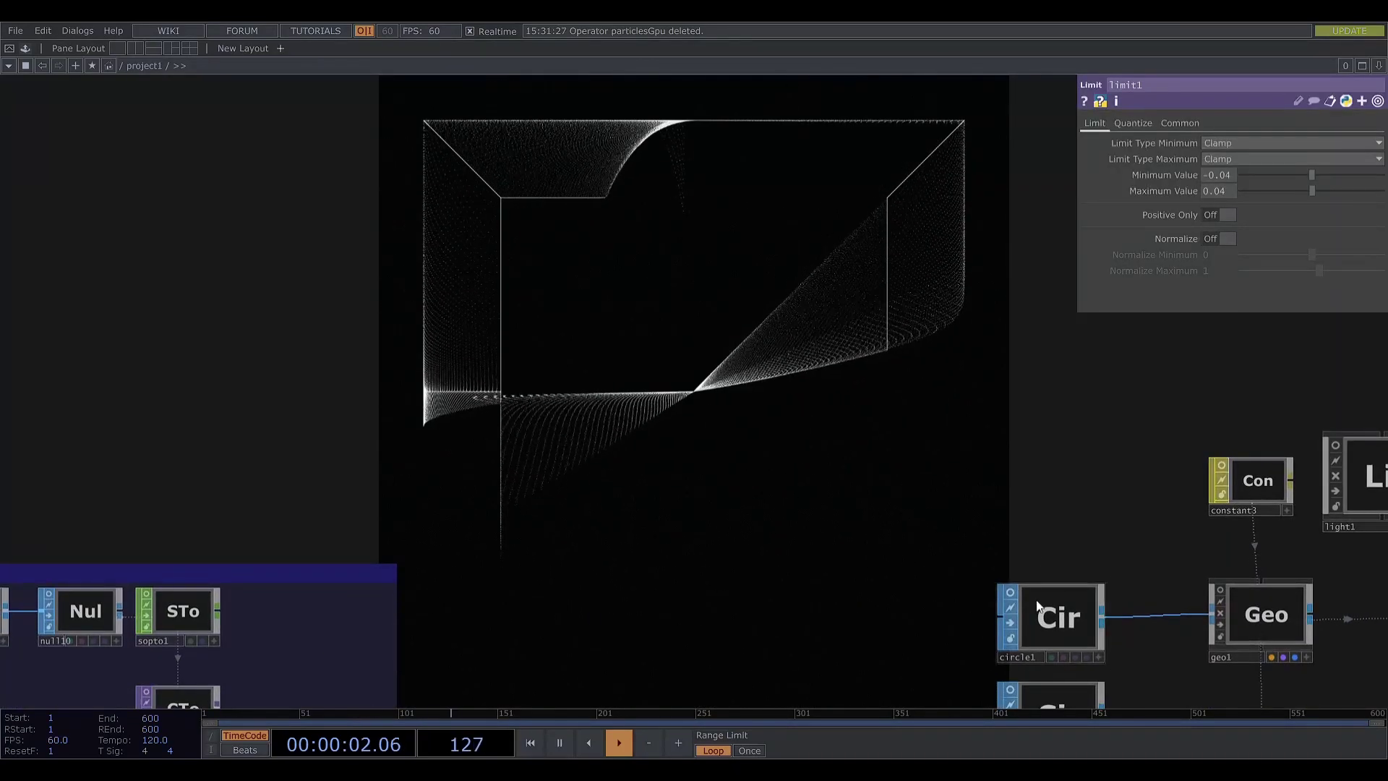
{"action": "left_click_drag", "start_coordinate": [1034, 535], "coordinate": [931, 581]}
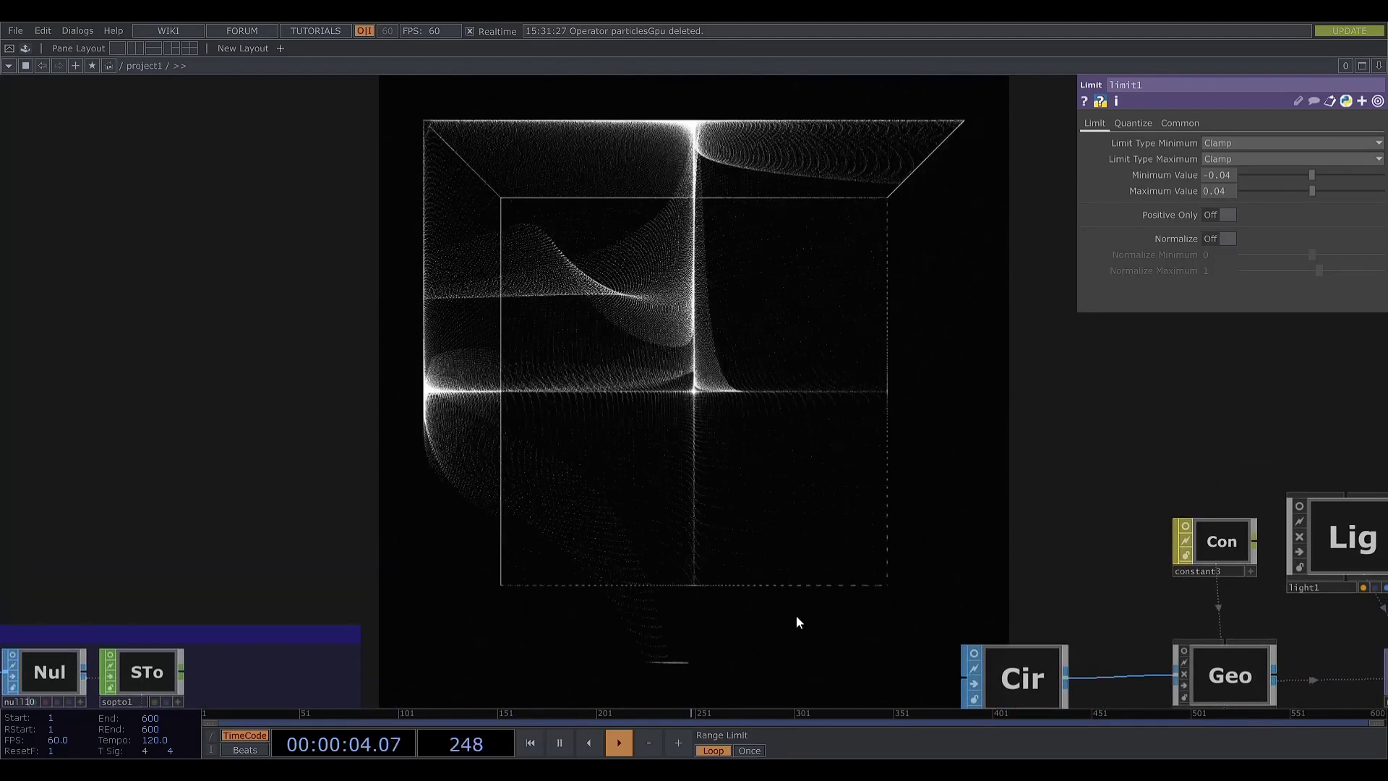
{"action": "left_click_drag", "start_coordinate": [768, 583], "coordinate": [797, 464]}
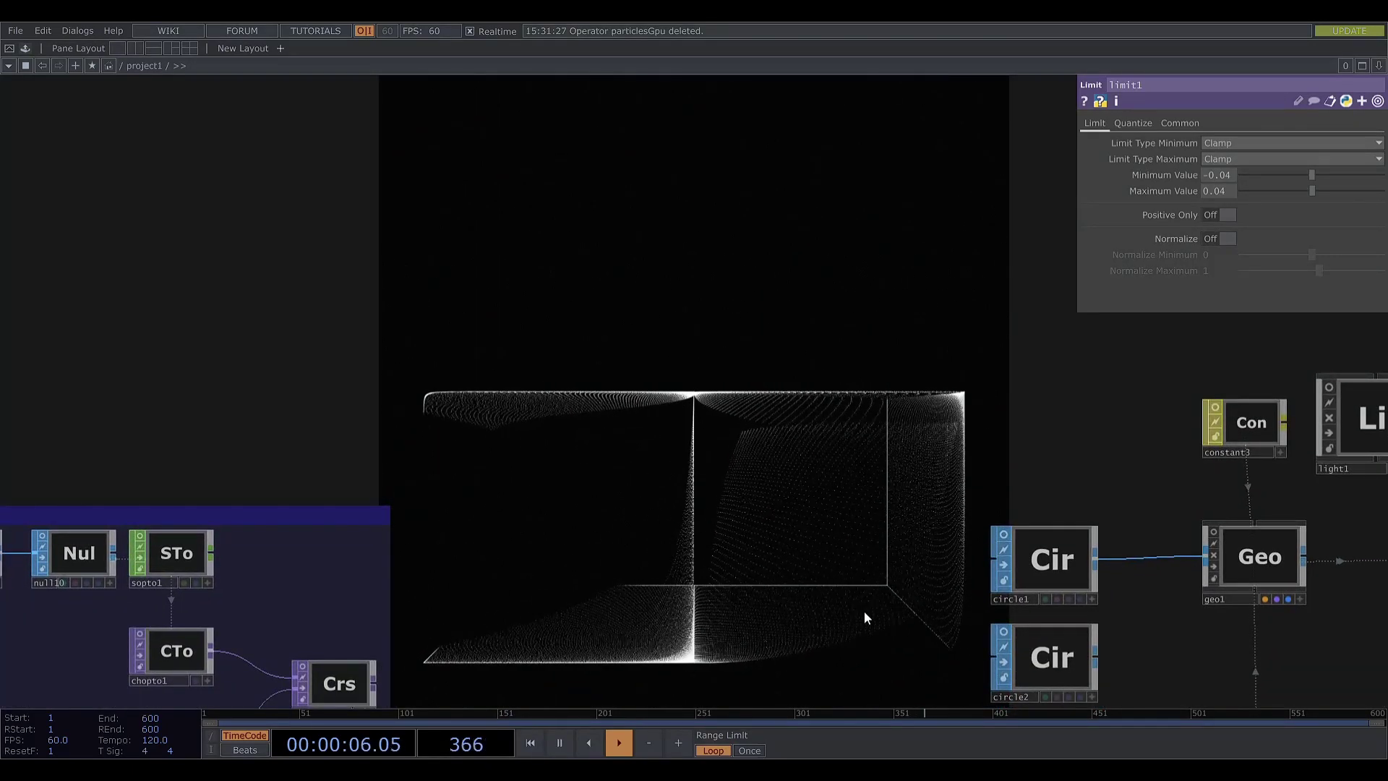
{"action": "left_click_drag", "start_coordinate": [907, 522], "coordinate": [1096, 385]}
- Connect level5 and noise3 to comp2 in place of level1 and noise2, and bypass limit1 again
{"action": "left_click_drag", "start_coordinate": [566, 553], "coordinate": [973, 557]}
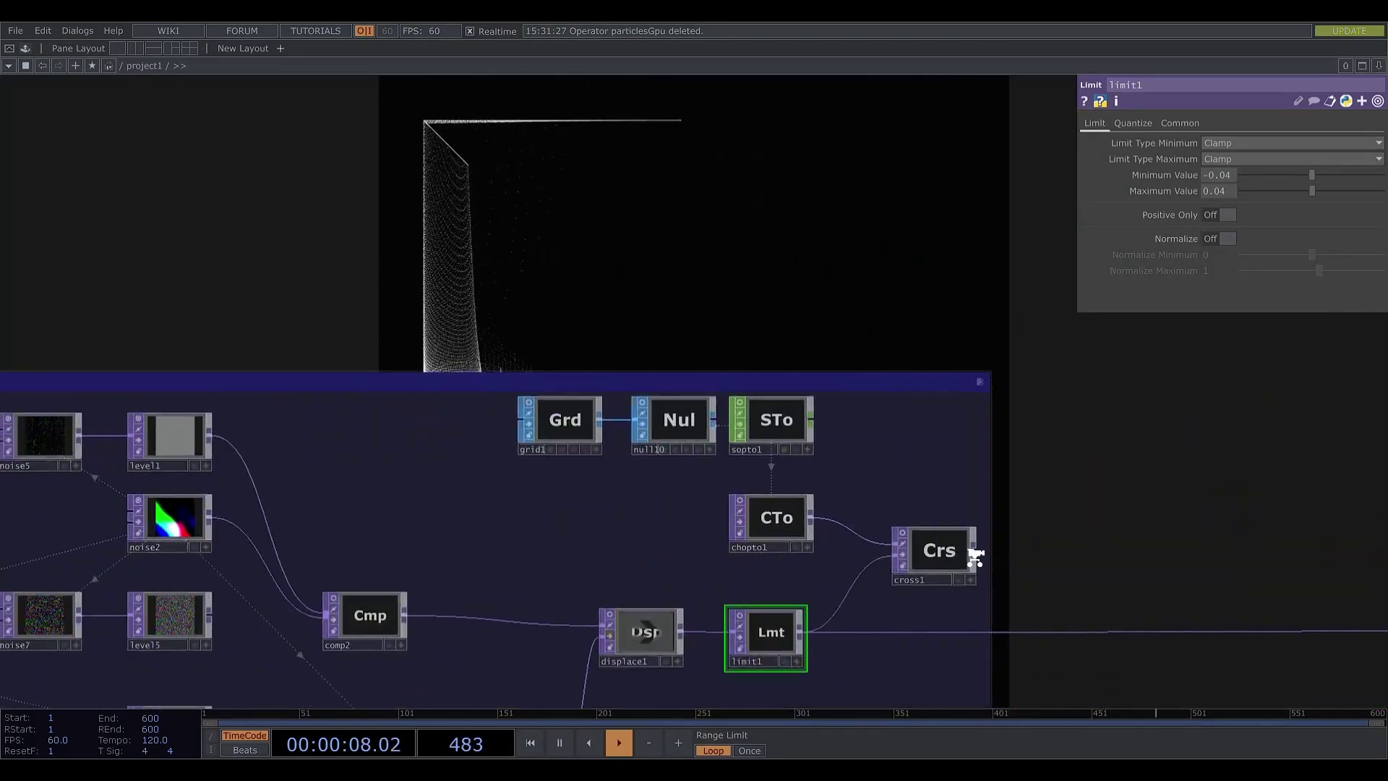
{"action": "scroll", "coordinate": [1002, 572], "scroll_direction": "down", "scroll_amount": 5}
{"action": "scroll", "coordinate": [719, 365], "scroll_direction": "up", "scroll_amount": 3}
{"action": "left_click_drag", "start_coordinate": [702, 348], "coordinate": [615, 154]}
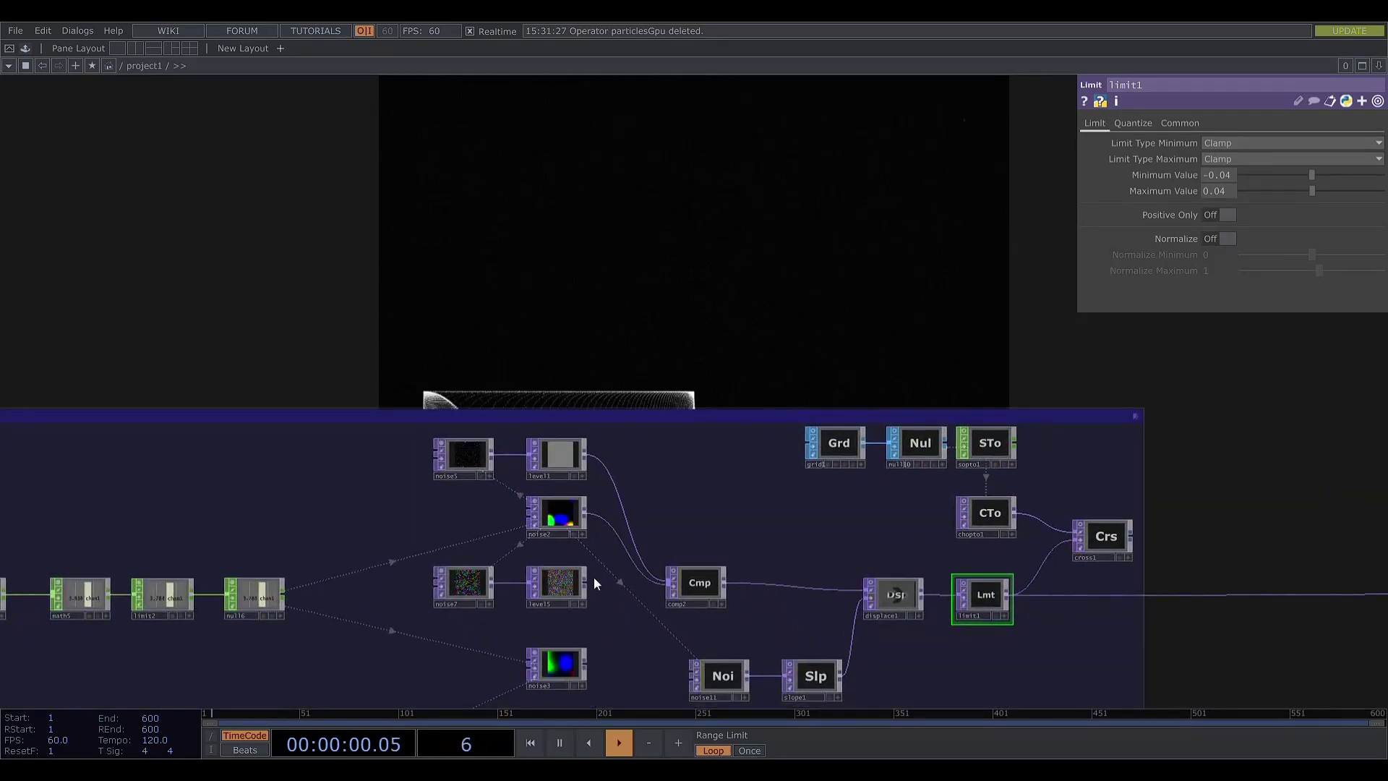
{"action": "left_click_drag", "start_coordinate": [616, 489], "coordinate": [587, 582]}
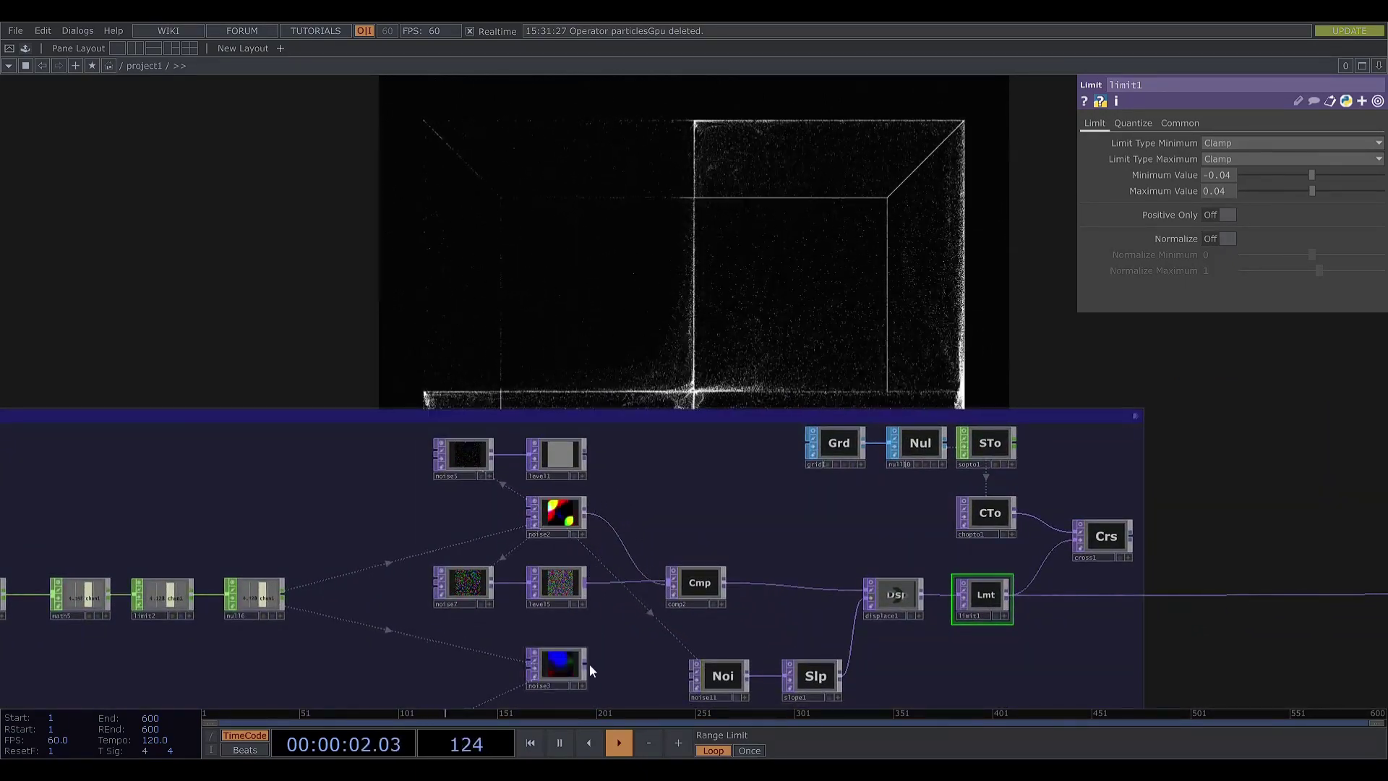
{"action": "left_click_drag", "start_coordinate": [587, 664], "coordinate": [670, 585]}
{"action": "left_click_drag", "start_coordinate": [1378, 521], "coordinate": [641, 586]}
{"action": "left_click_drag", "start_coordinate": [678, 446], "coordinate": [726, 526]}
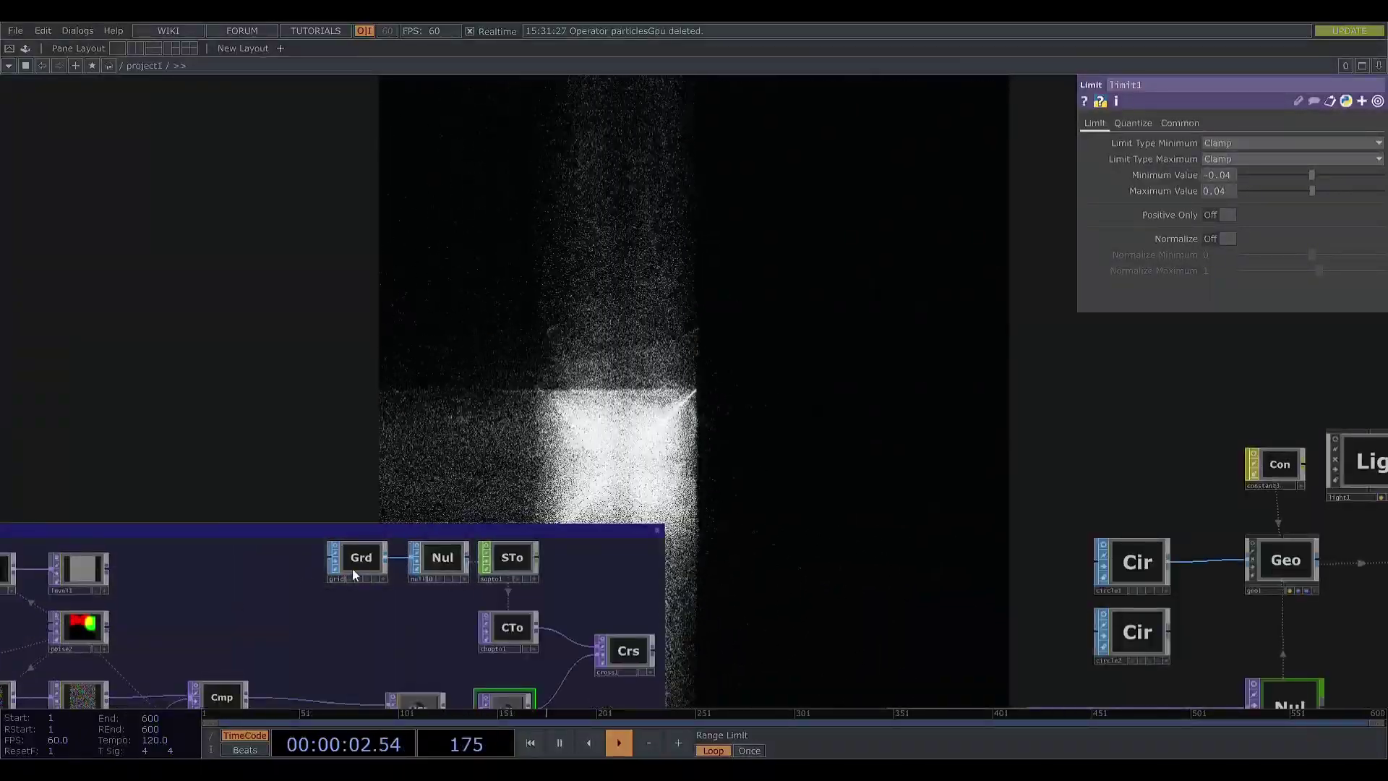
- Check the parameters of grid1, sopto1 and chopto1 in the position network
{"action": "left_click", "coordinate": [334, 559]}
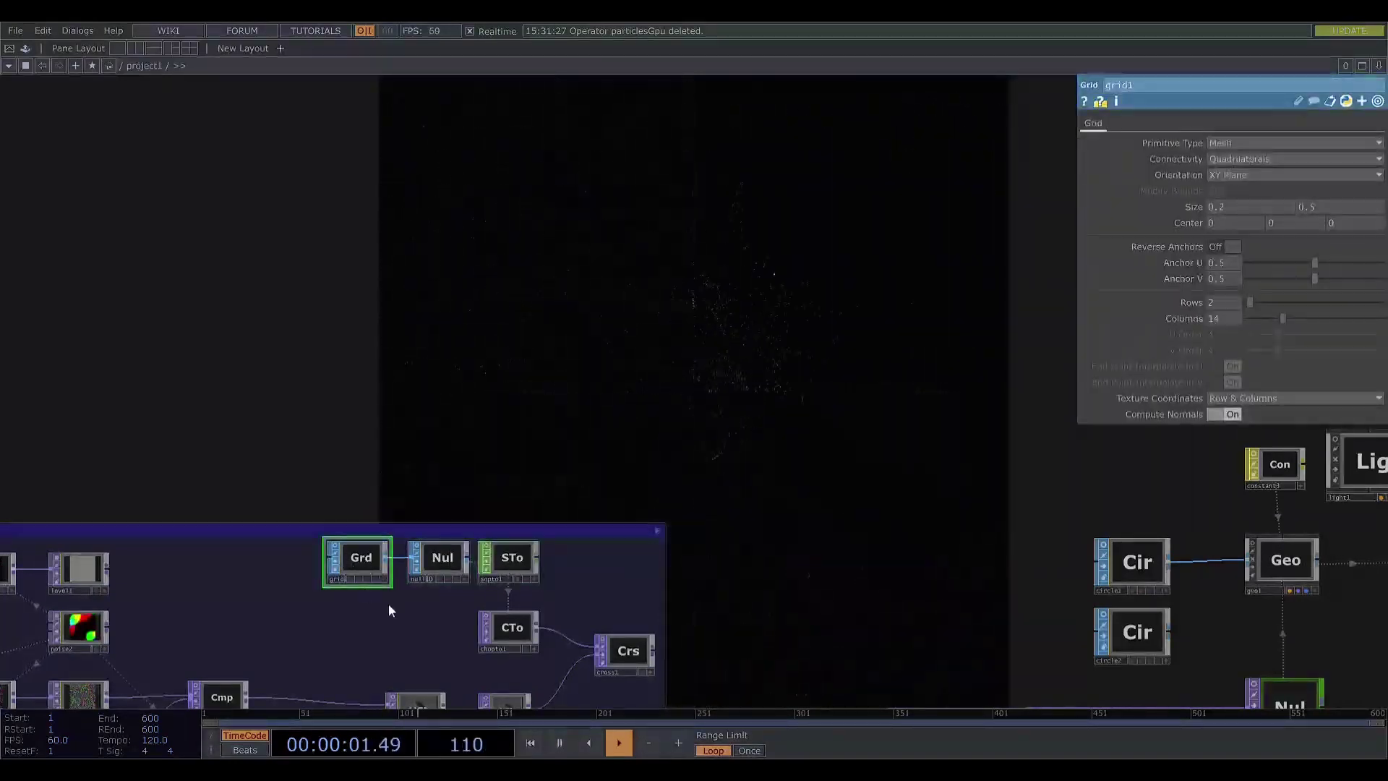
{"action": "left_click", "coordinate": [503, 561]}
{"action": "left_click", "coordinate": [499, 622]}
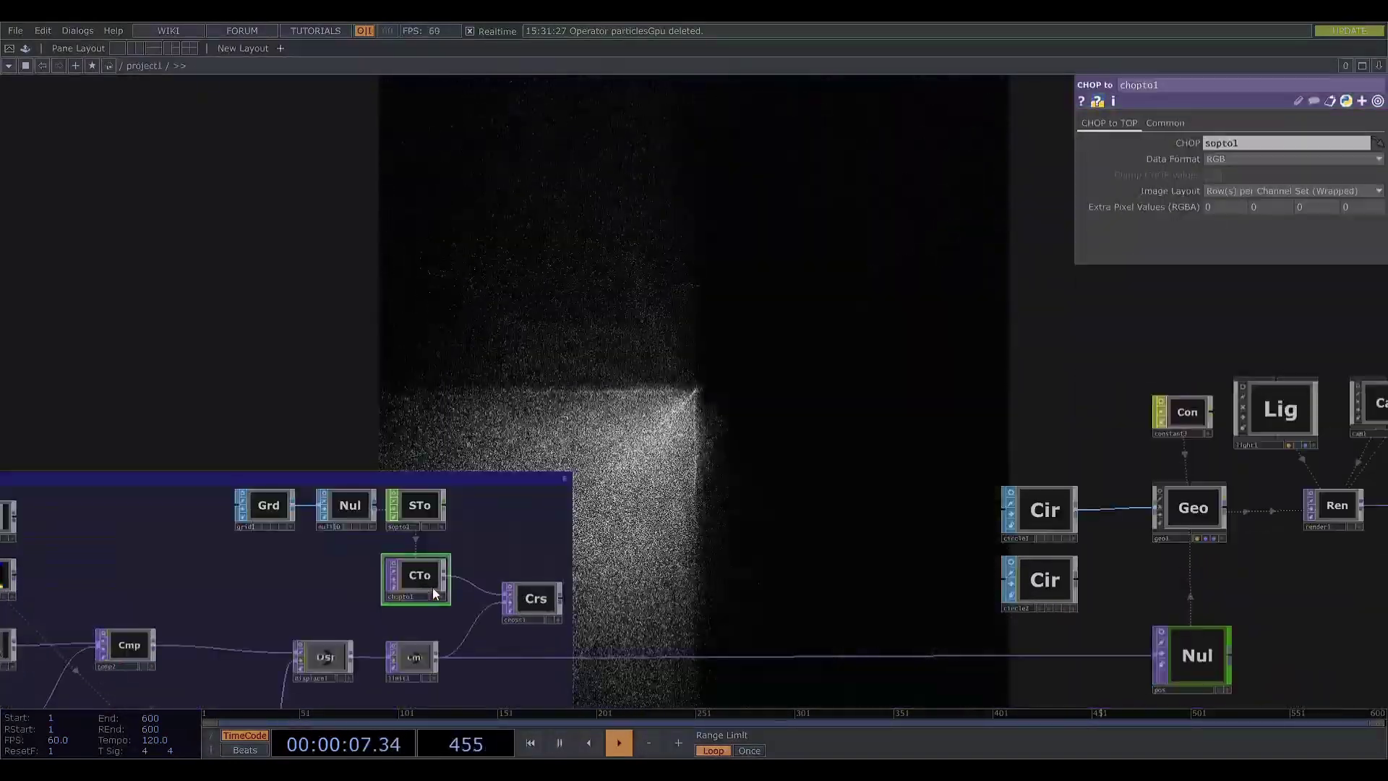
- Connect chopto1 directly to the pos null and feed circle2 into geo1 in place of circle1
{"action": "left_click_drag", "start_coordinate": [451, 576], "coordinate": [919, 658]}
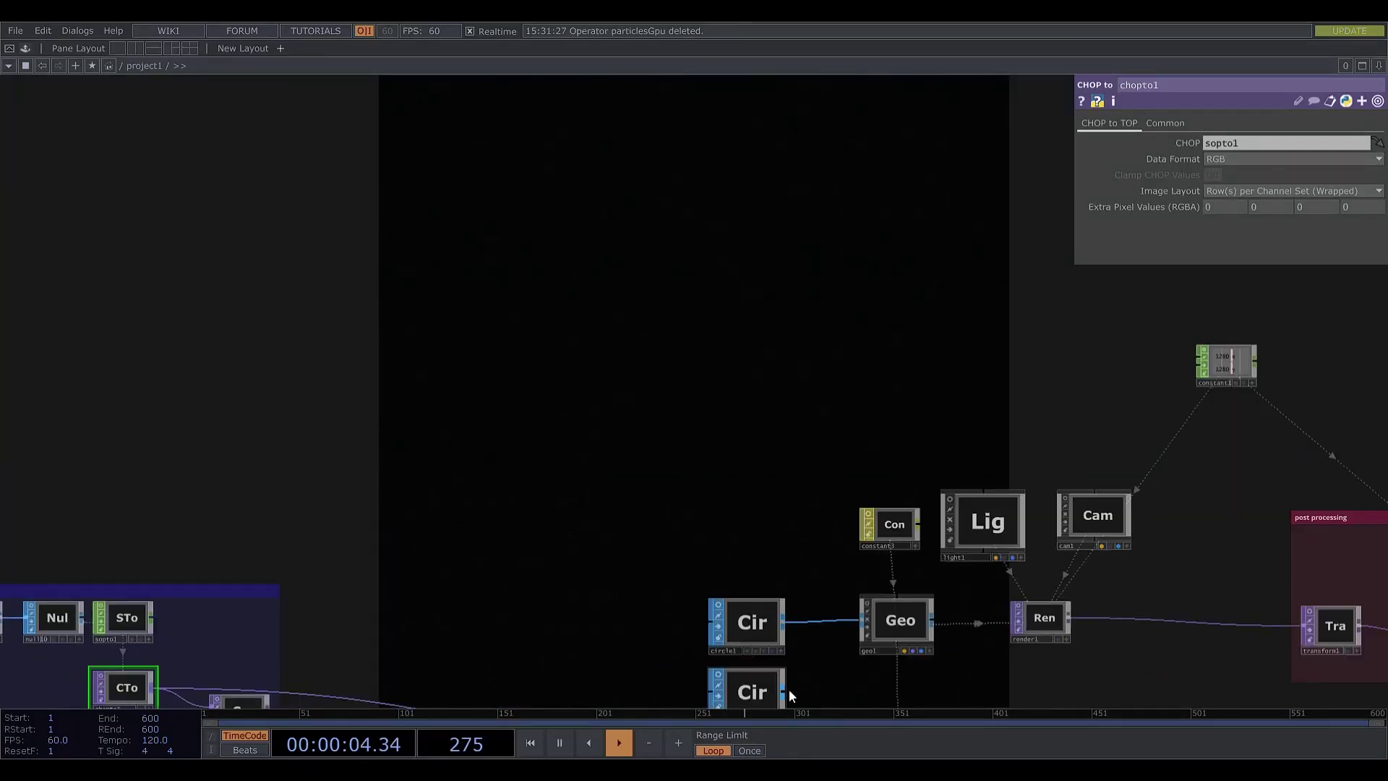
{"action": "left_click_drag", "start_coordinate": [783, 692], "coordinate": [858, 620]}
{"action": "left_click", "coordinate": [759, 692]}
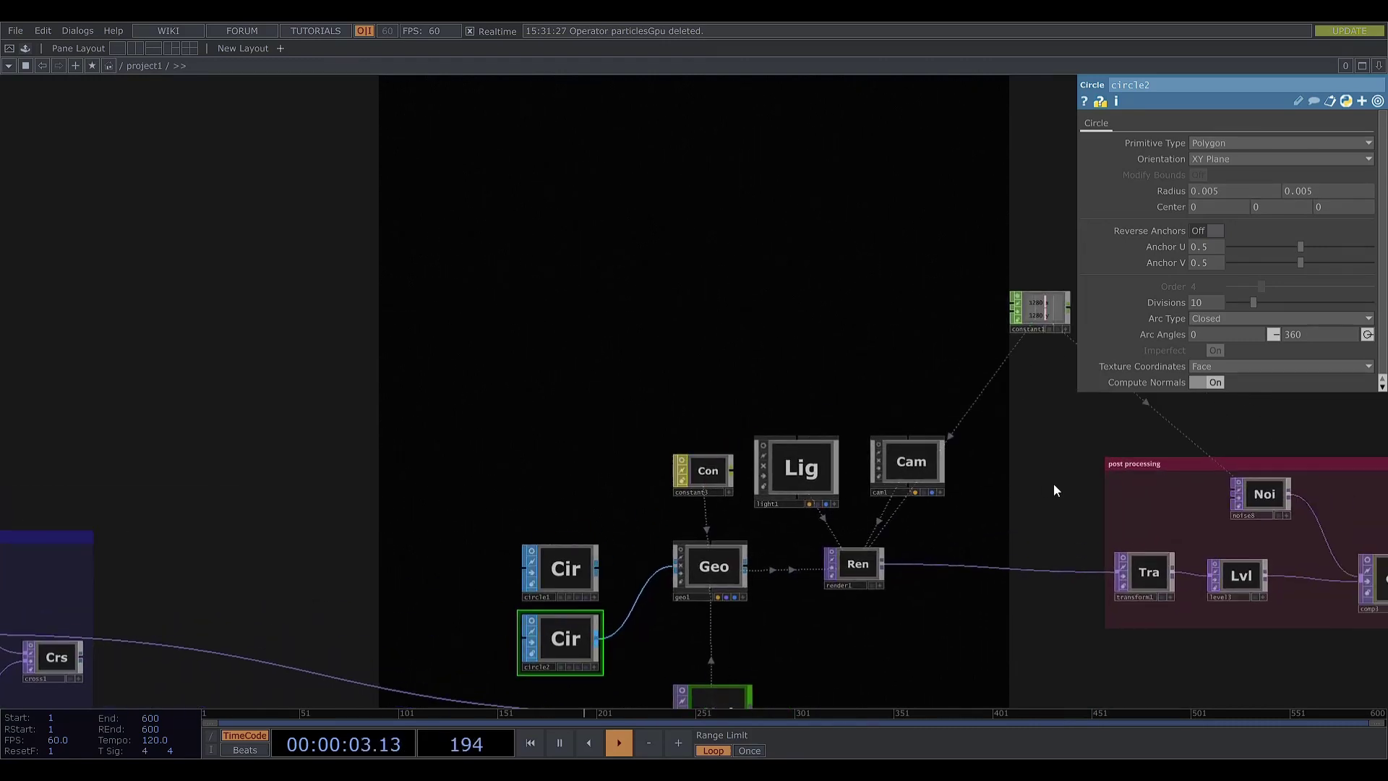
- Set the Z translate of cam1 to 1 to bring the grid of circles into view
{"action": "left_click", "coordinate": [913, 470]}
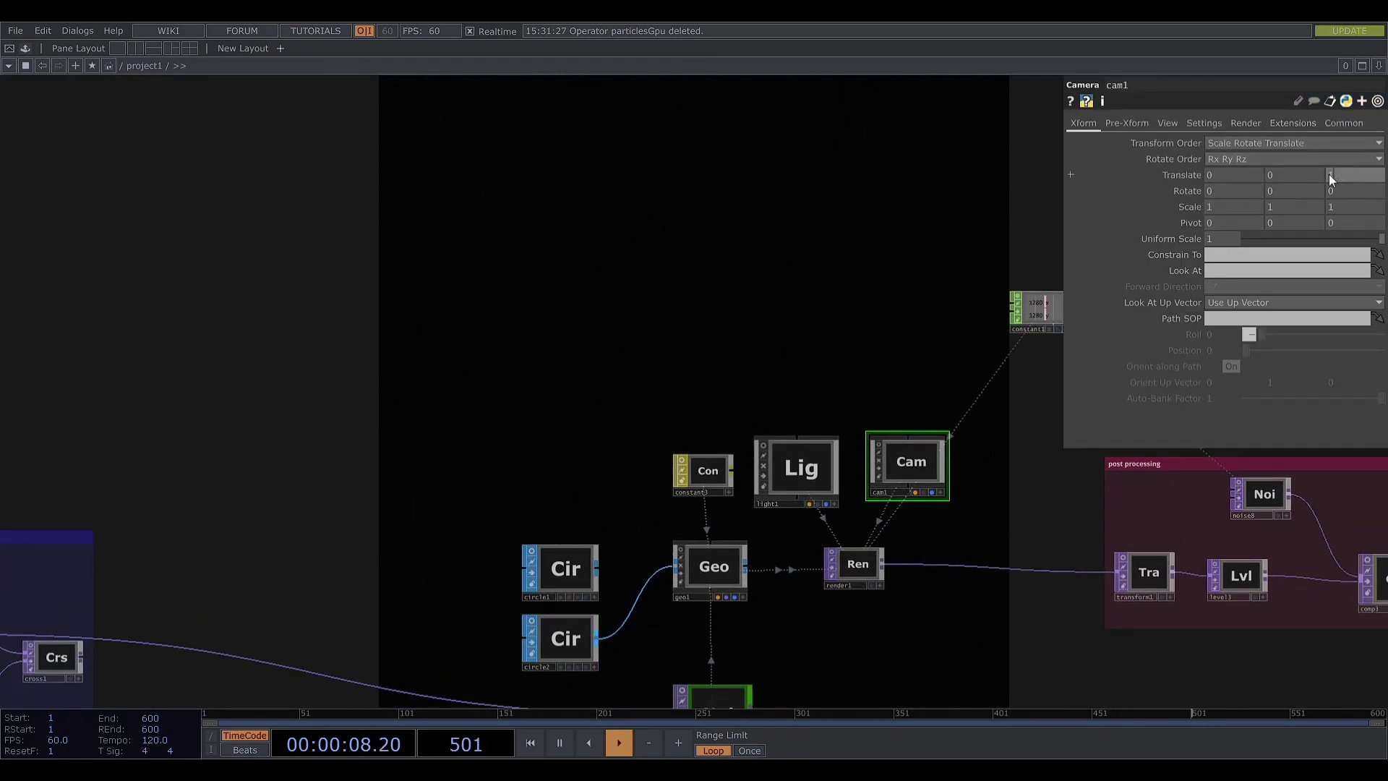
{"action": "type", "text": "1"}
{"action": "key", "text": "Return"}
- Try other row counts on grid1 and view how the instanced circles follow its points
{"action": "left_click_drag", "start_coordinate": [470, 357], "coordinate": [989, 150]}
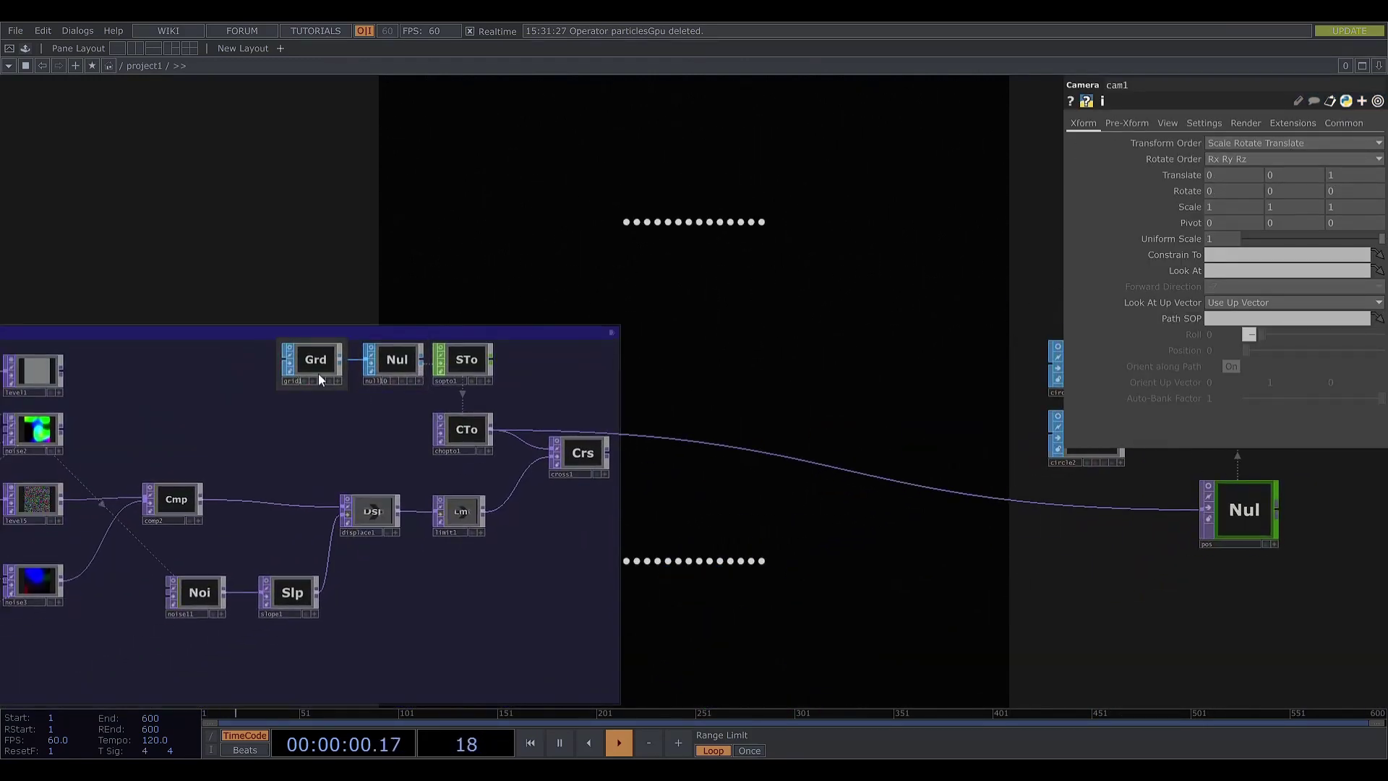
{"action": "left_click", "coordinate": [313, 361]}
{"action": "left_click_drag", "start_coordinate": [678, 189], "coordinate": [653, 333]}
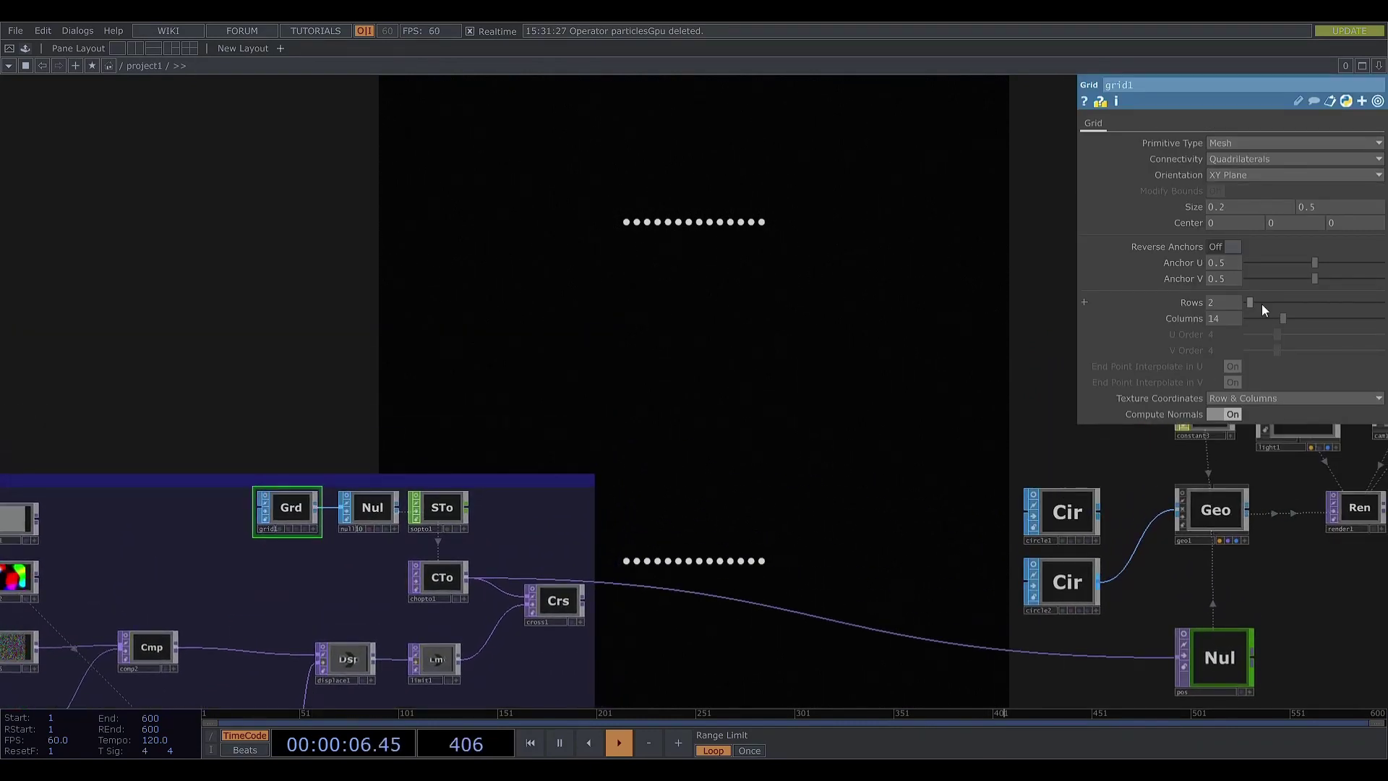
{"action": "left_click_drag", "start_coordinate": [1261, 304], "coordinate": [1291, 307]}
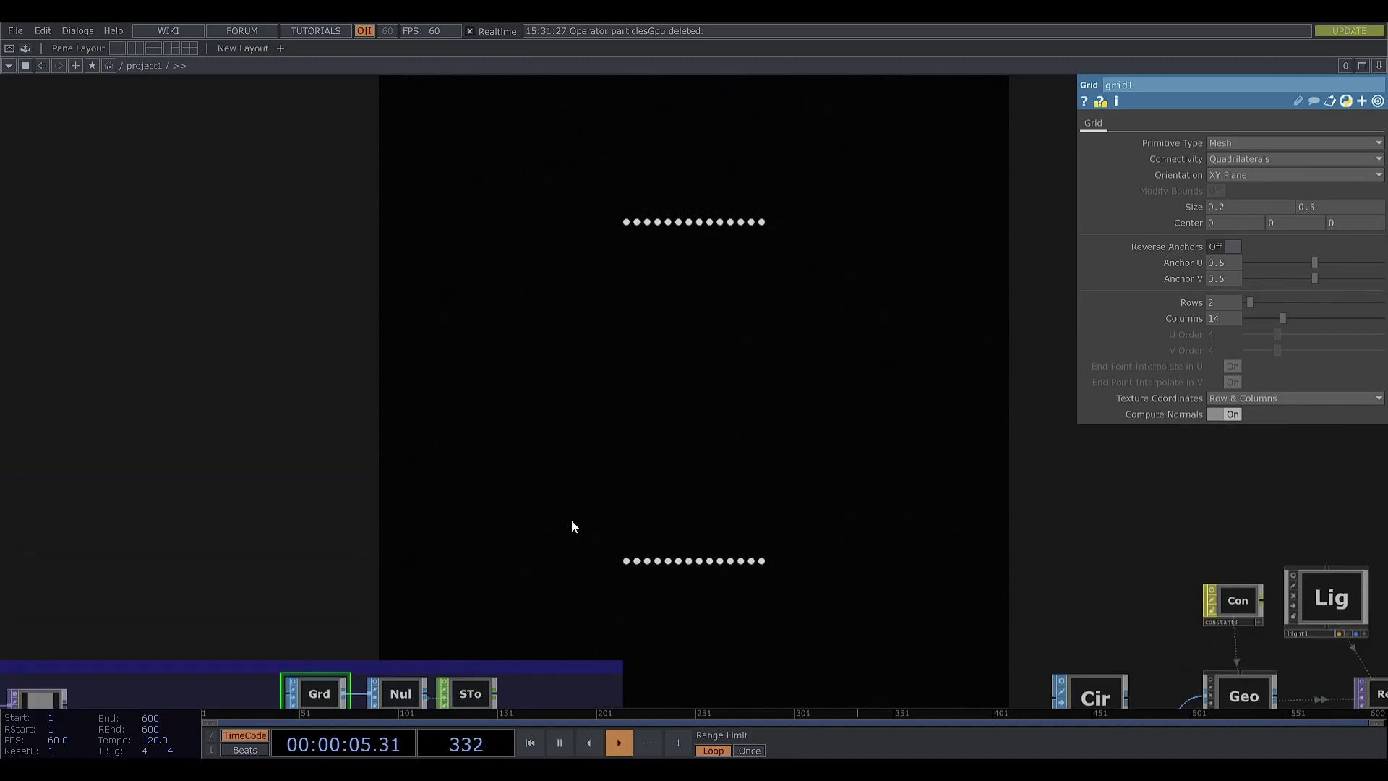
{"action": "left_click_drag", "start_coordinate": [571, 519], "coordinate": [415, 302]}
- Connect circle1 to geo1 in place of circle2 and set the Z translate of cam1 to 0.1
{"action": "left_click", "coordinate": [425, 576]}
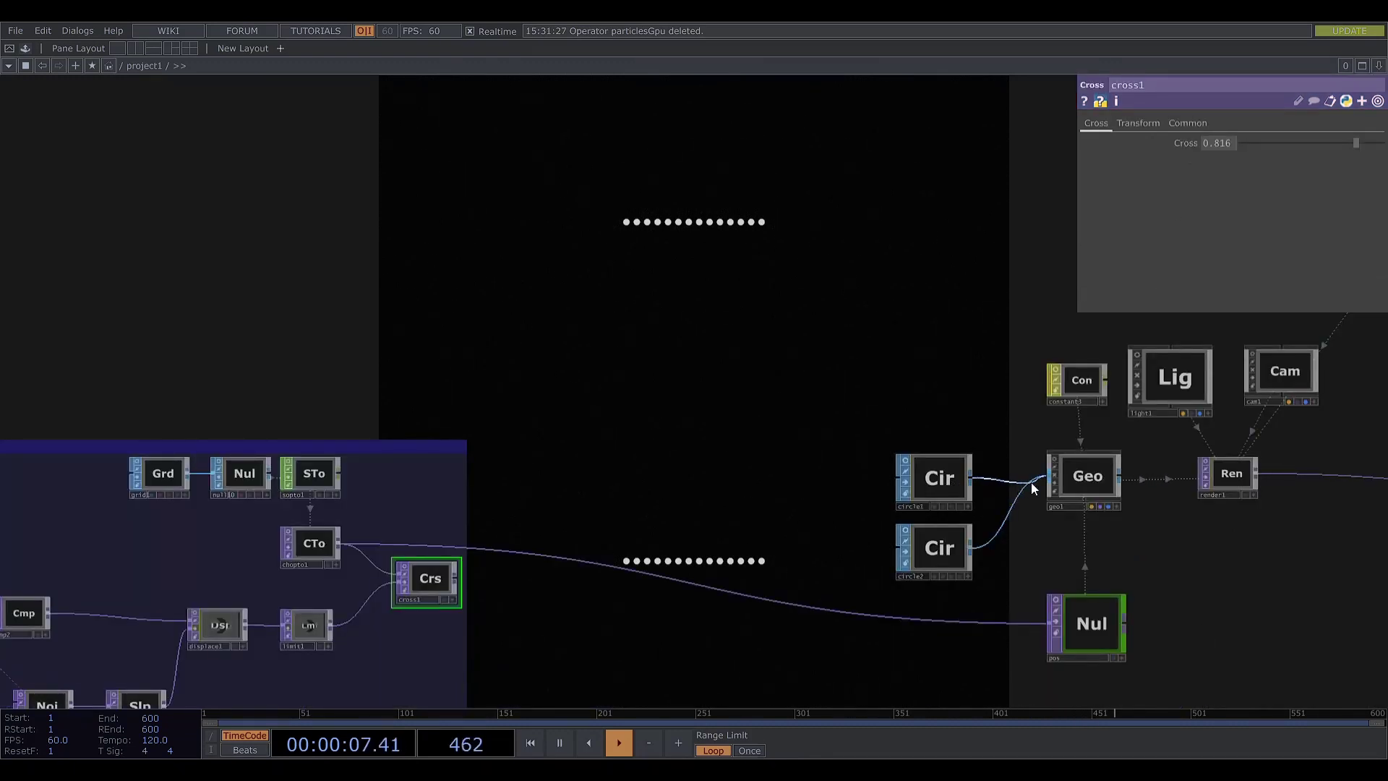
{"action": "left_click_drag", "start_coordinate": [1031, 483], "coordinate": [1049, 476]}
{"action": "left_click", "coordinate": [1288, 349]}
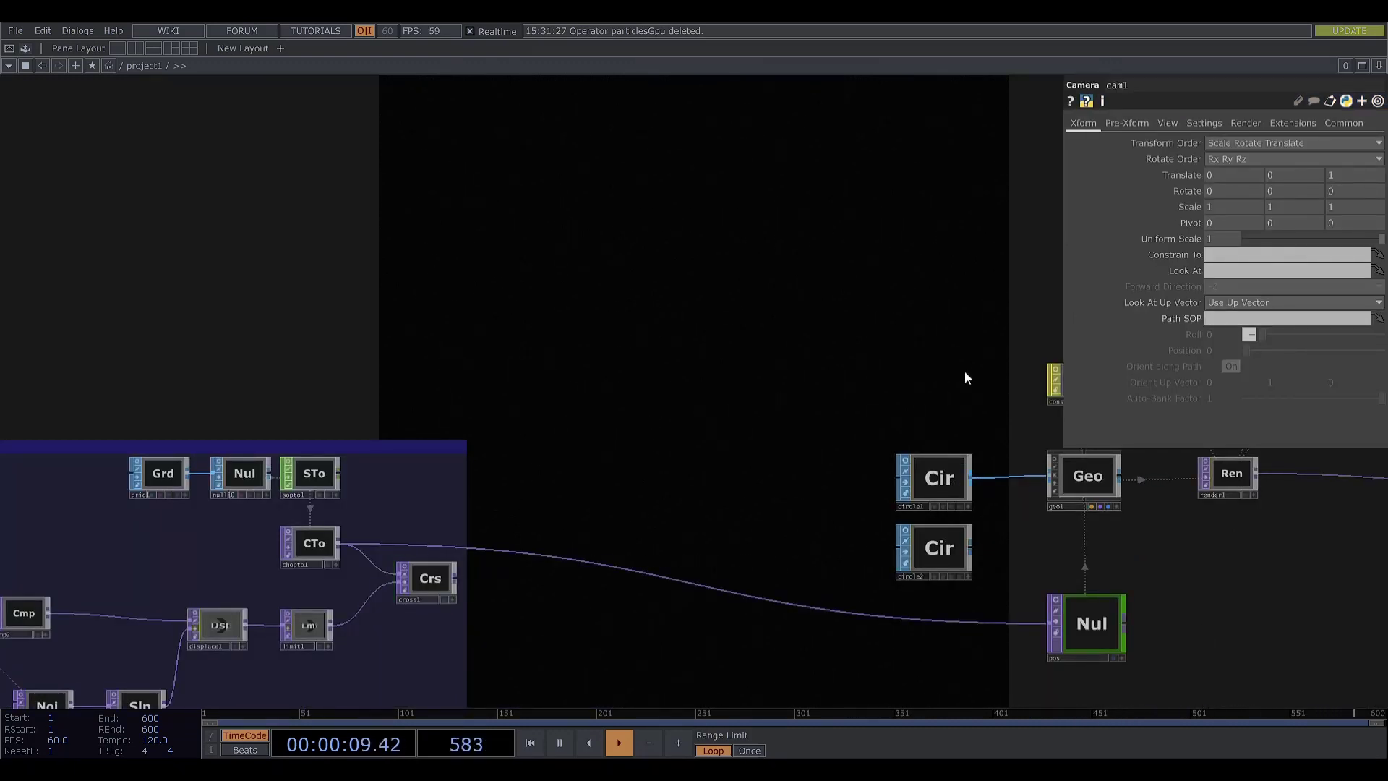
{"action": "left_click_drag", "start_coordinate": [1058, 415], "coordinate": [684, 467]}
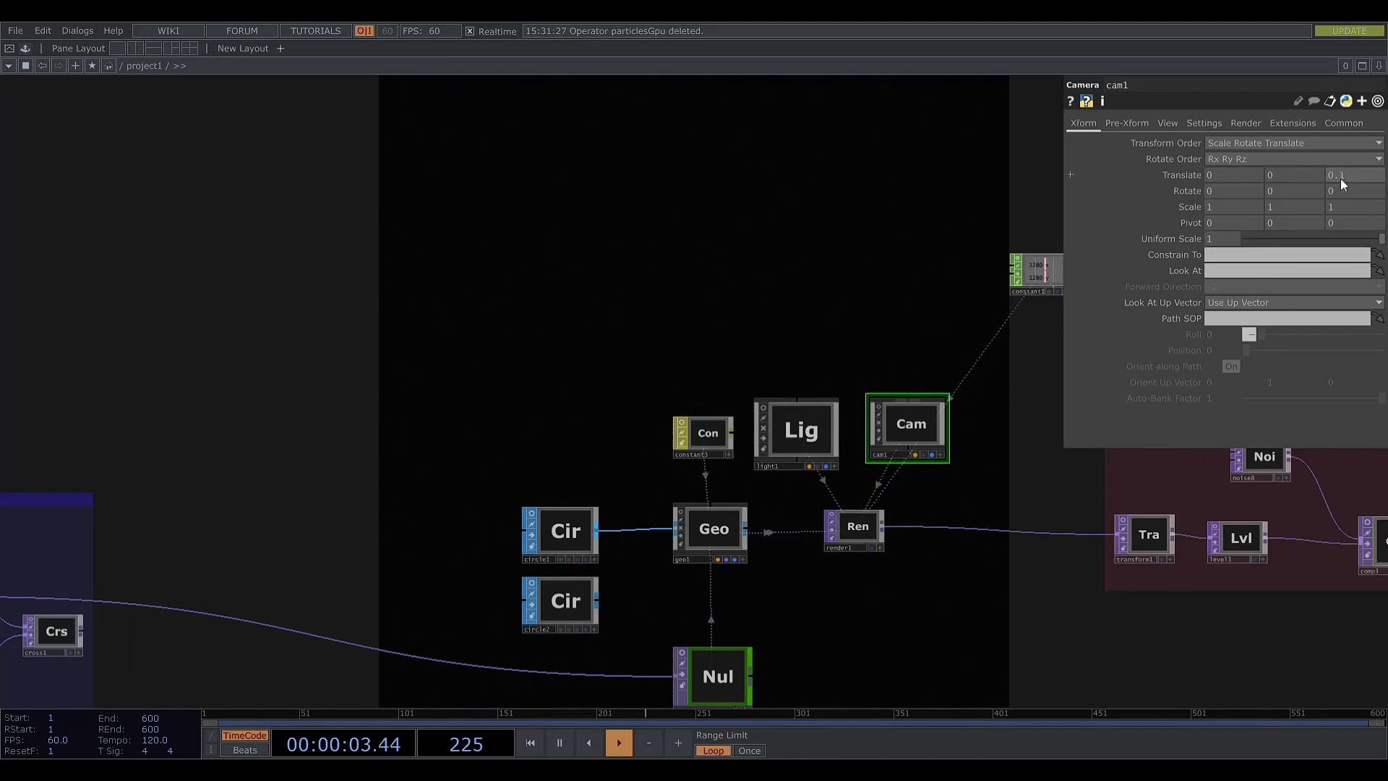
- Connect cross1 to the pos null in place of chopto1 and set its Cross value to 0.83
{"action": "left_click_drag", "start_coordinate": [262, 480], "coordinate": [635, 344]}
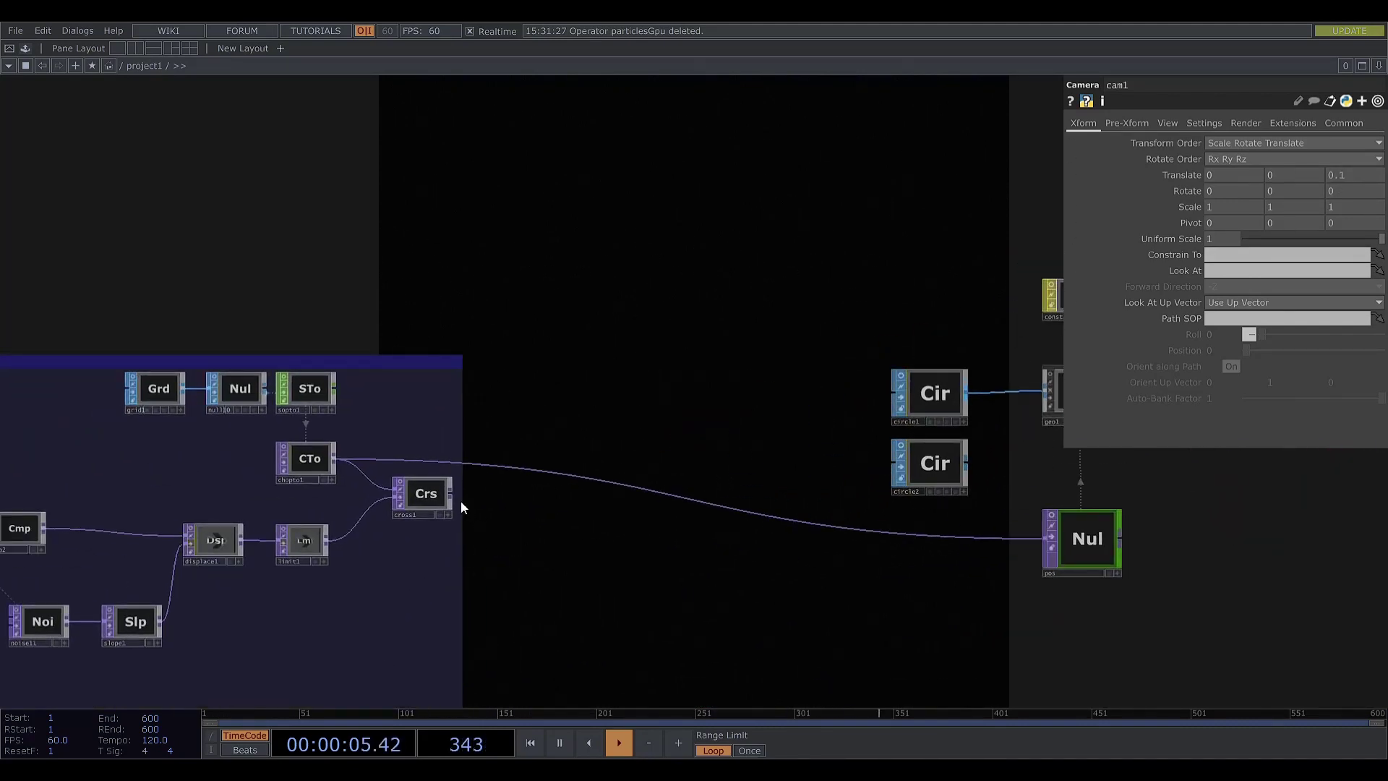
{"action": "left_click_drag", "start_coordinate": [452, 494], "coordinate": [688, 493]}
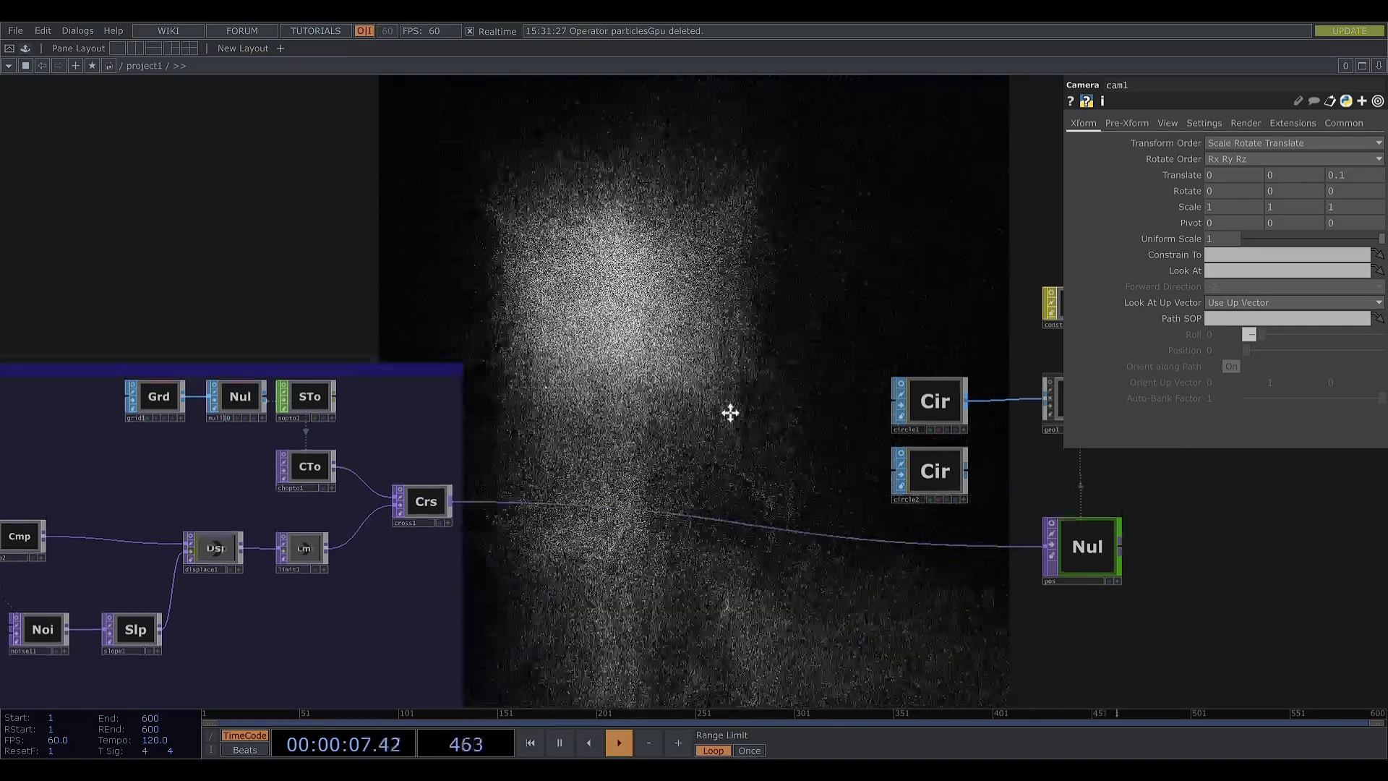
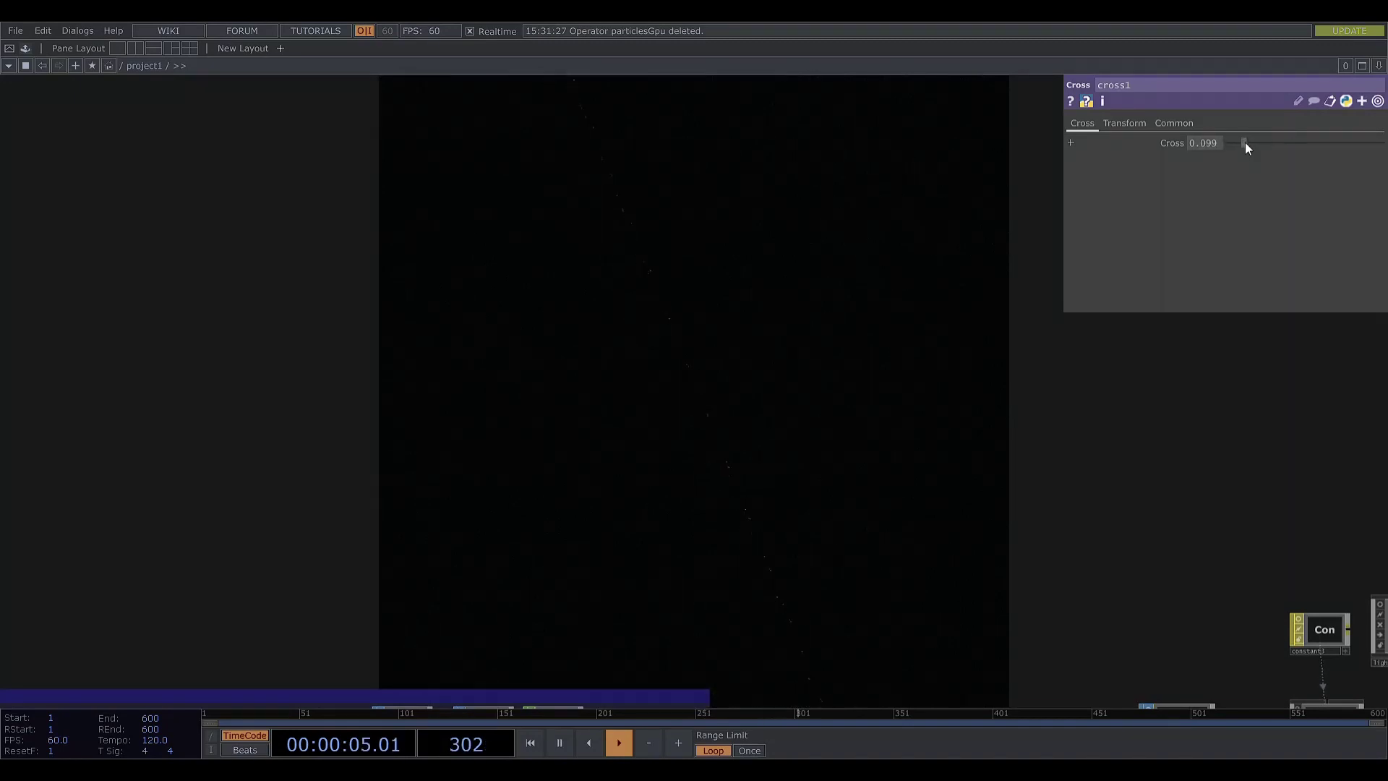
{"action": "left_click_drag", "start_coordinate": [1251, 143], "coordinate": [1360, 148]}
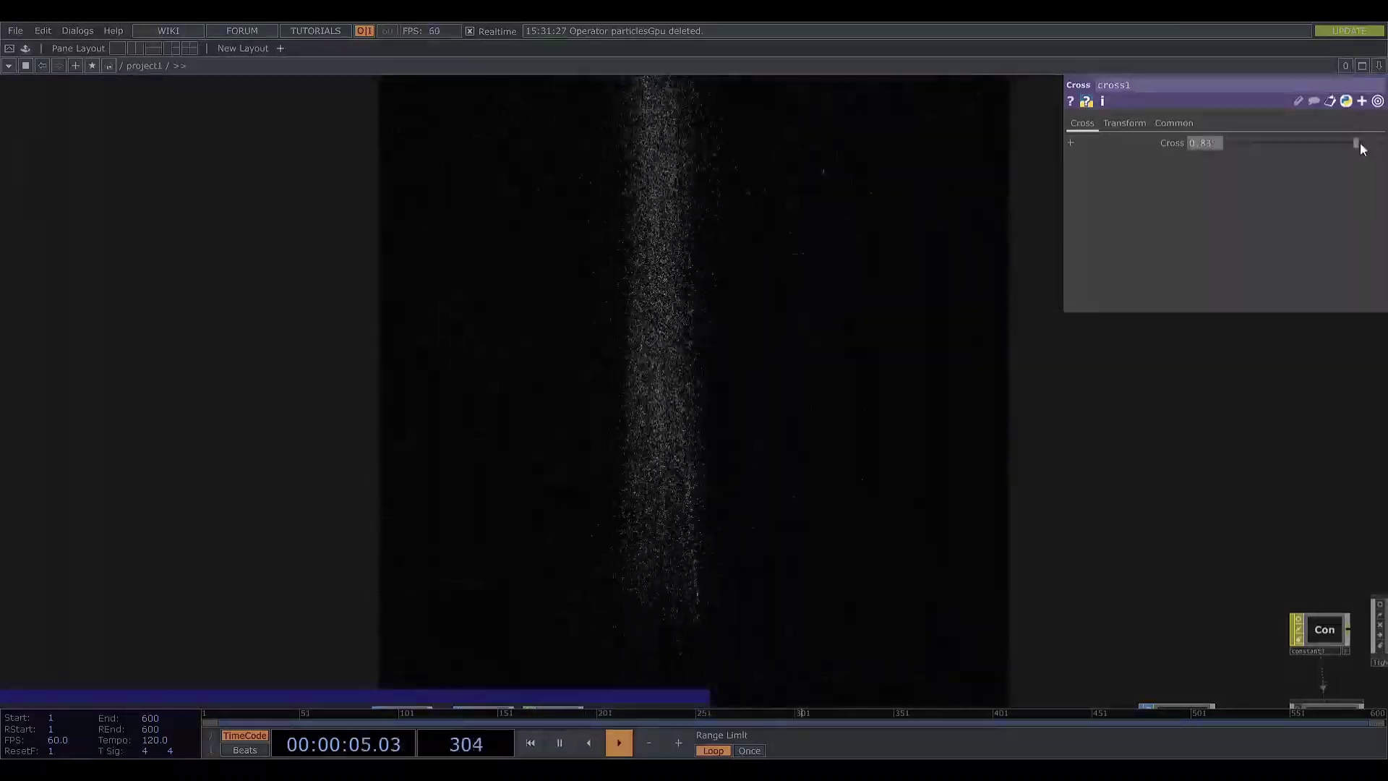
- Connect level1 and noise2 to comp2 in place of level5 and noise3, and view the particle render
{"action": "left_click_drag", "start_coordinate": [865, 361], "coordinate": [975, 231]}
{"action": "scroll", "coordinate": [822, 399], "scroll_direction": "down", "scroll_amount": 3}
{"action": "left_click_drag", "start_coordinate": [821, 399], "coordinate": [959, 345]}
{"action": "left_click_drag", "start_coordinate": [815, 342], "coordinate": [903, 313]}
{"action": "scroll", "coordinate": [707, 354], "scroll_direction": "up", "scroll_amount": 3}
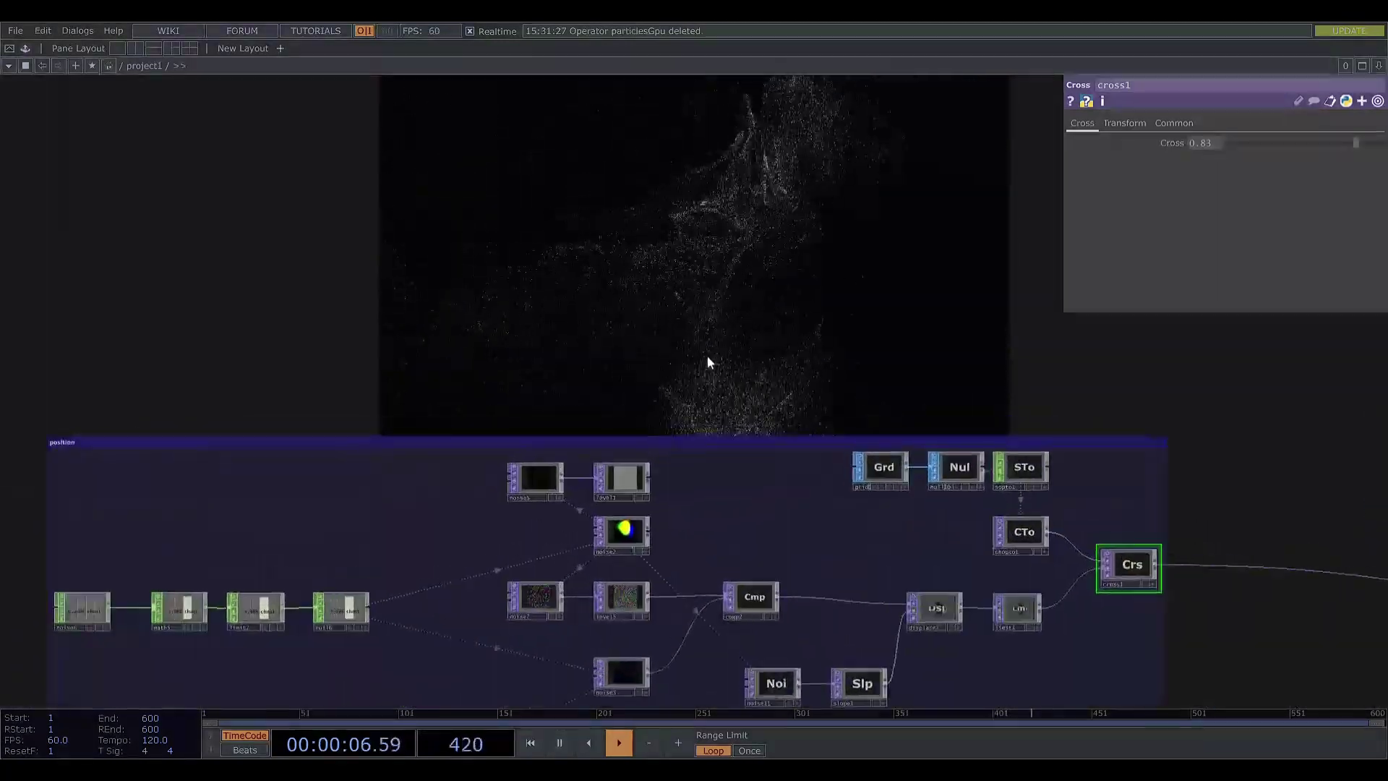
{"action": "left_click_drag", "start_coordinate": [659, 674], "coordinate": [671, 679]}
{"action": "left_click_drag", "start_coordinate": [644, 489], "coordinate": [661, 549]}
{"action": "left_click_drag", "start_coordinate": [672, 613], "coordinate": [675, 610]}
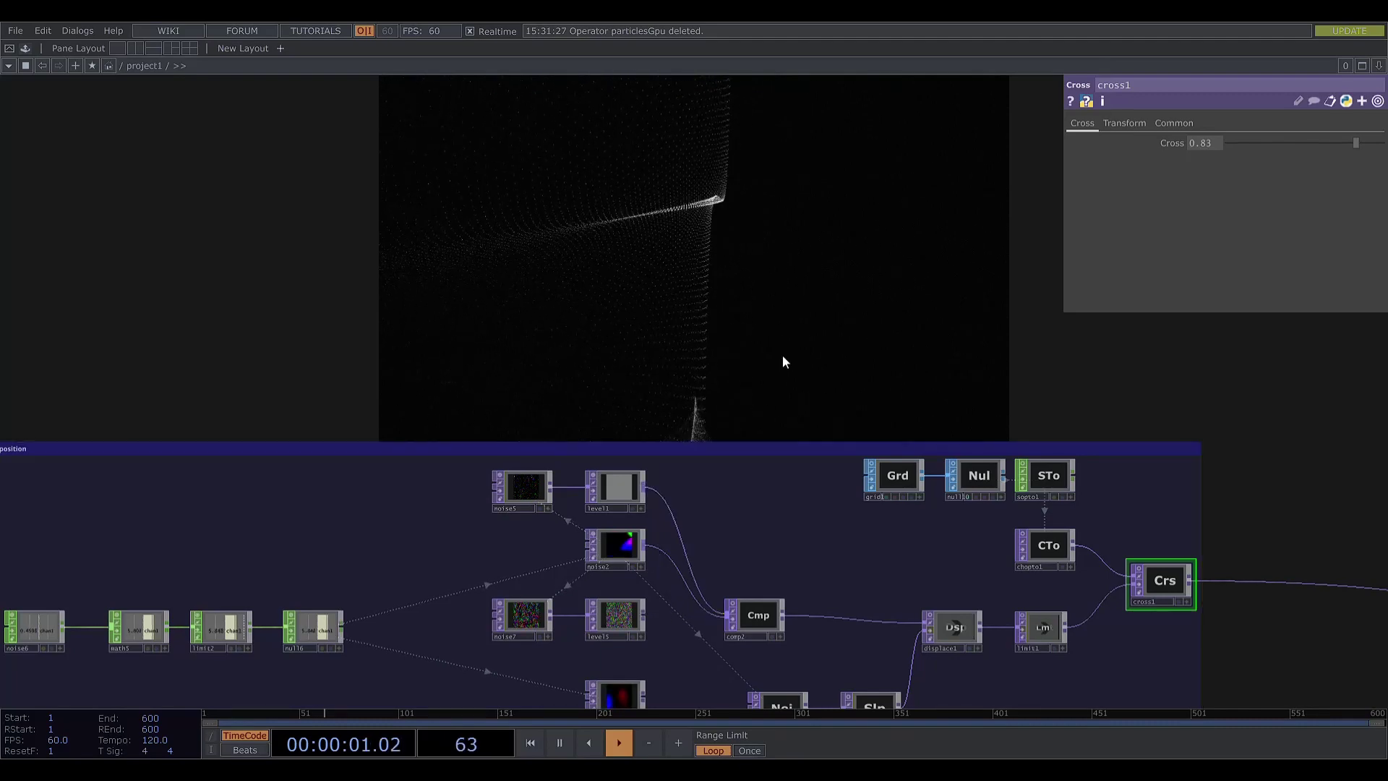
- Reconnect level5 and noise3 to comp2 in place of noise2 and level1, and view the particle render
{"action": "left_click_drag", "start_coordinate": [778, 368], "coordinate": [652, 619]}
{"action": "left_click_drag", "start_coordinate": [847, 456], "coordinate": [896, 558]}
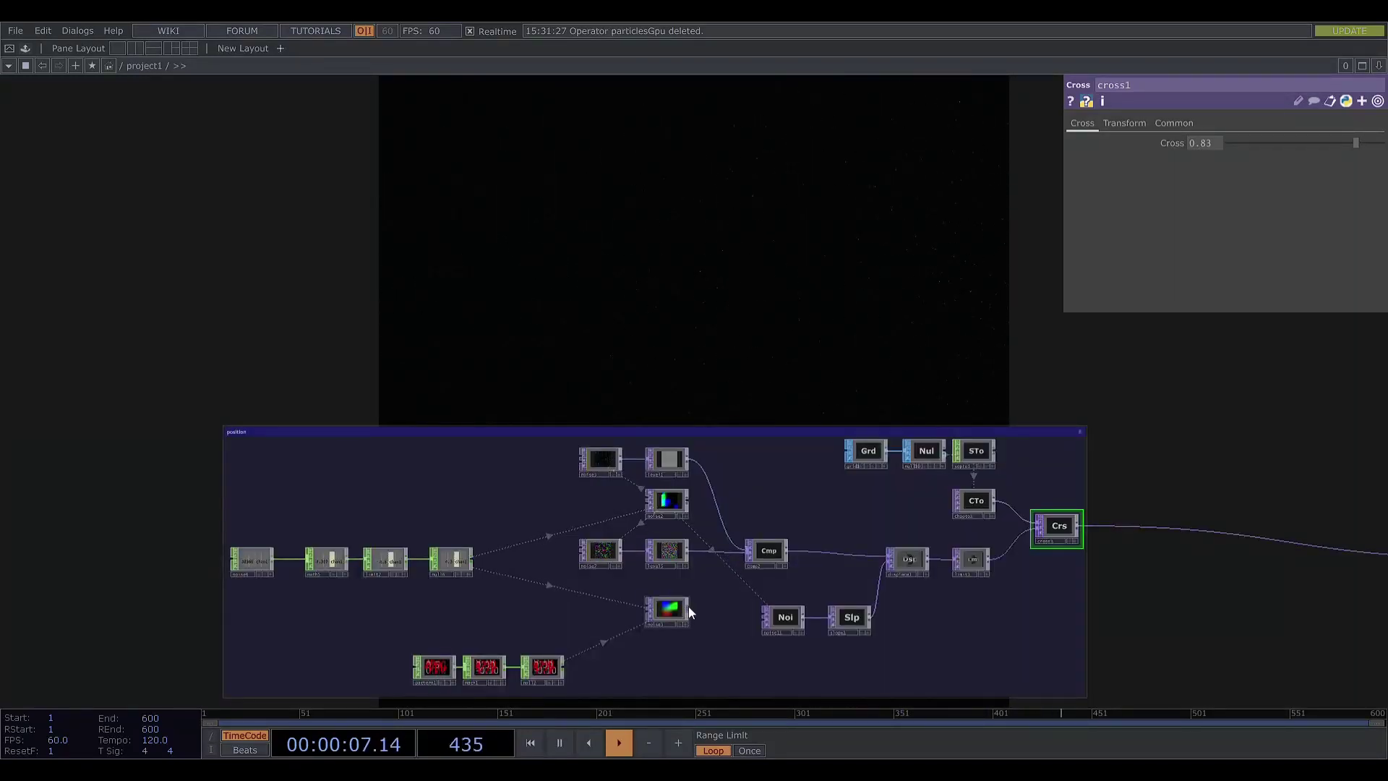
{"action": "left_click_drag", "start_coordinate": [688, 609], "coordinate": [747, 554]}
{"action": "left_click_drag", "start_coordinate": [829, 407], "coordinate": [798, 546]}
- Replace the noise3 input of comp2 with noise2 and view the resulting particles
{"action": "left_click_drag", "start_coordinate": [925, 365], "coordinate": [951, 353]}
{"action": "left_click_drag", "start_coordinate": [867, 582], "coordinate": [831, 397]}
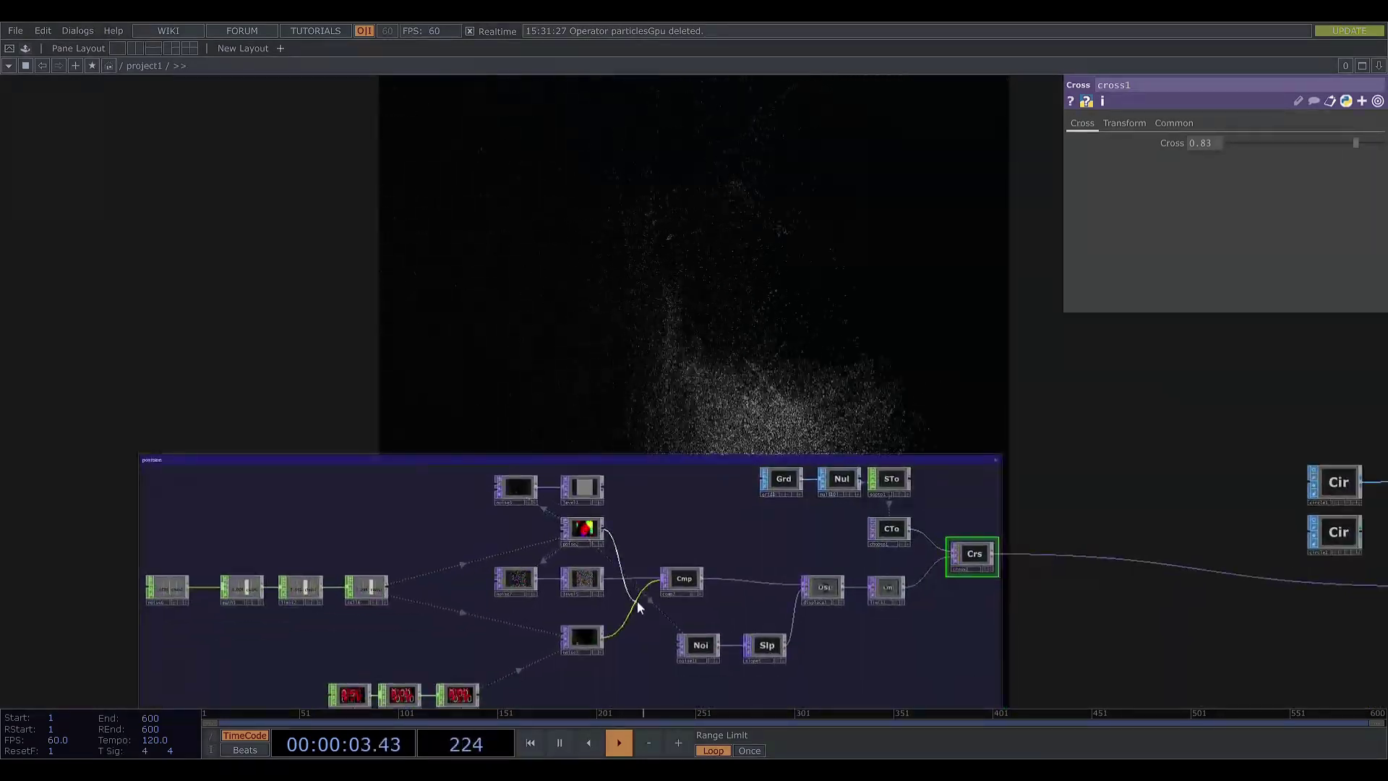
{"action": "left_click_drag", "start_coordinate": [861, 366], "coordinate": [842, 636]}
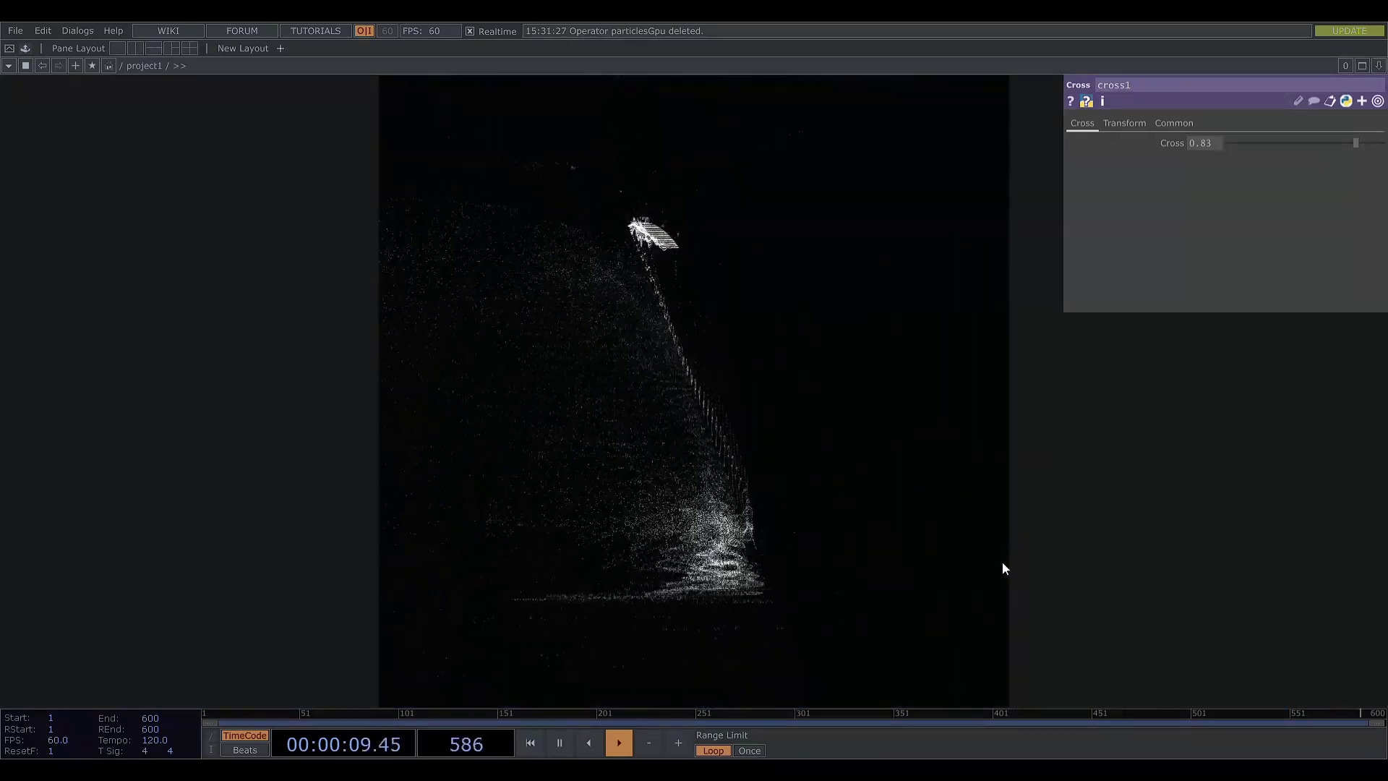
{"action": "left_click_drag", "start_coordinate": [1002, 561], "coordinate": [564, 188]}
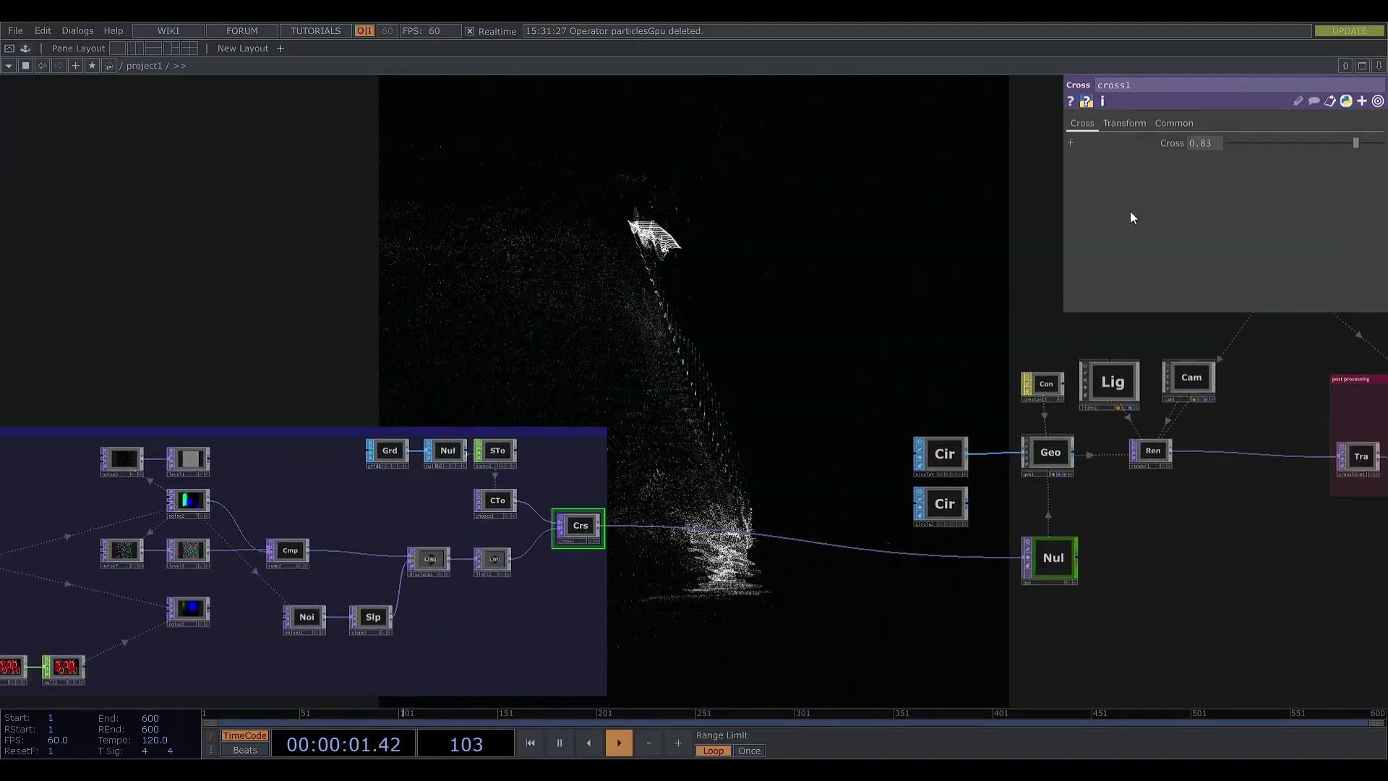
- Try other Cross values on cross1 while watching the particle render, returning it to 0.83
{"action": "mouse_move", "coordinate": [1356, 144]}
{"action": "left_mouse_down"}
{"action": "mouse_move", "coordinate": [1275, 154]}
{"action": "mouse_move", "coordinate": [1379, 147]}
{"action": "mouse_move", "coordinate": [1364, 149]}
{"action": "left_mouse_up"}
{"action": "left_click_drag", "start_coordinate": [762, 500], "coordinate": [917, 382]}
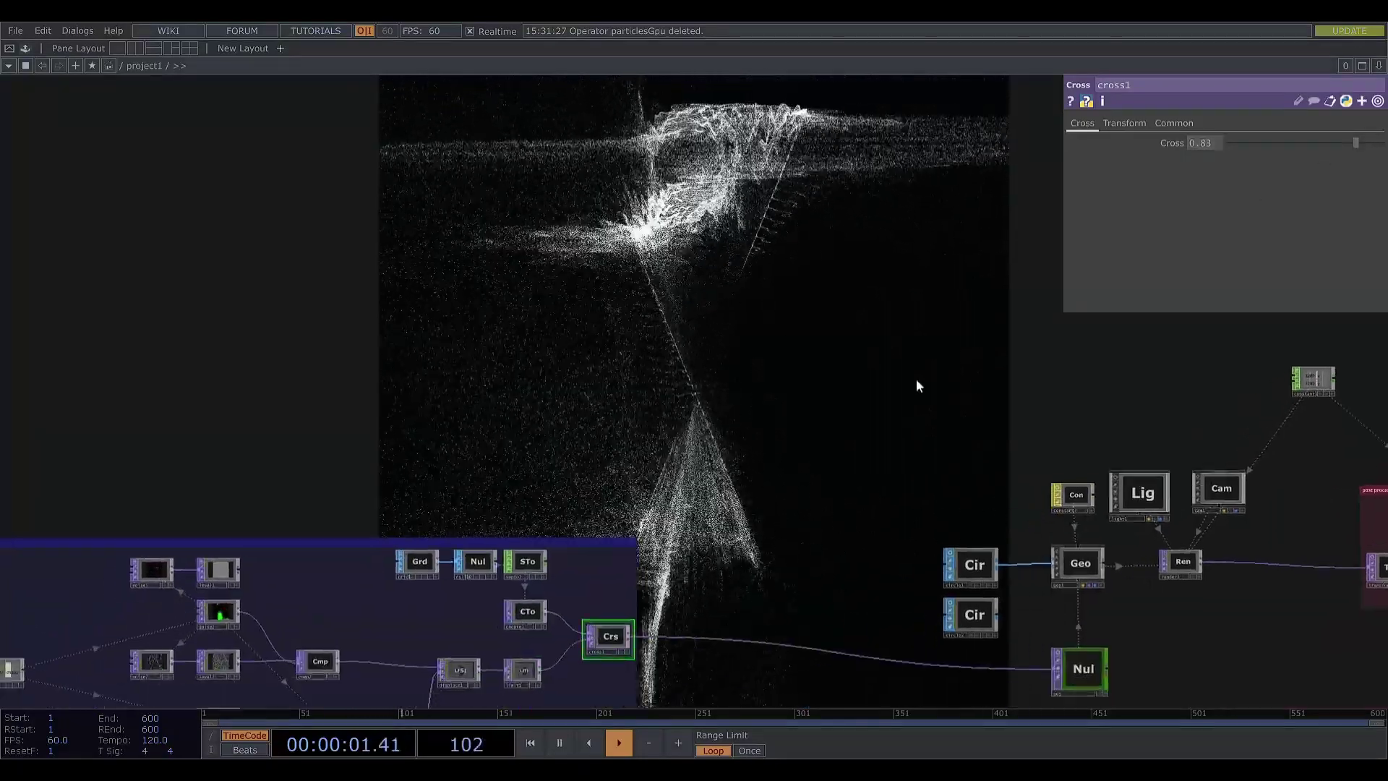
{"action": "left_click_drag", "start_coordinate": [770, 383], "coordinate": [908, 546]}
{"action": "left_click_drag", "start_coordinate": [724, 506], "coordinate": [837, 279]}
{"action": "left_click_drag", "start_coordinate": [613, 272], "coordinate": [642, 181]}
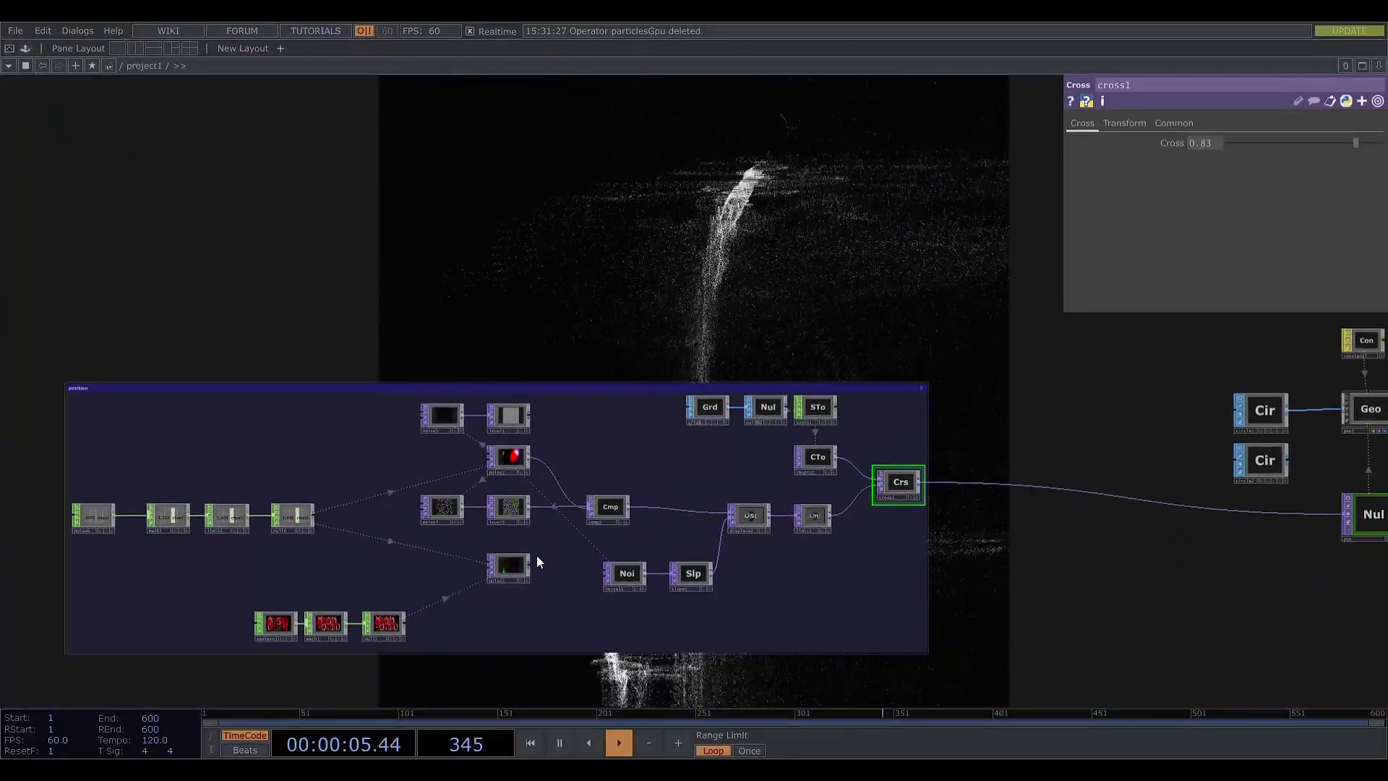
- Reconnect noise3 to comp2 in place of noise2 and view the resulting particle render
{"action": "left_click_drag", "start_coordinate": [532, 564], "coordinate": [563, 489]}
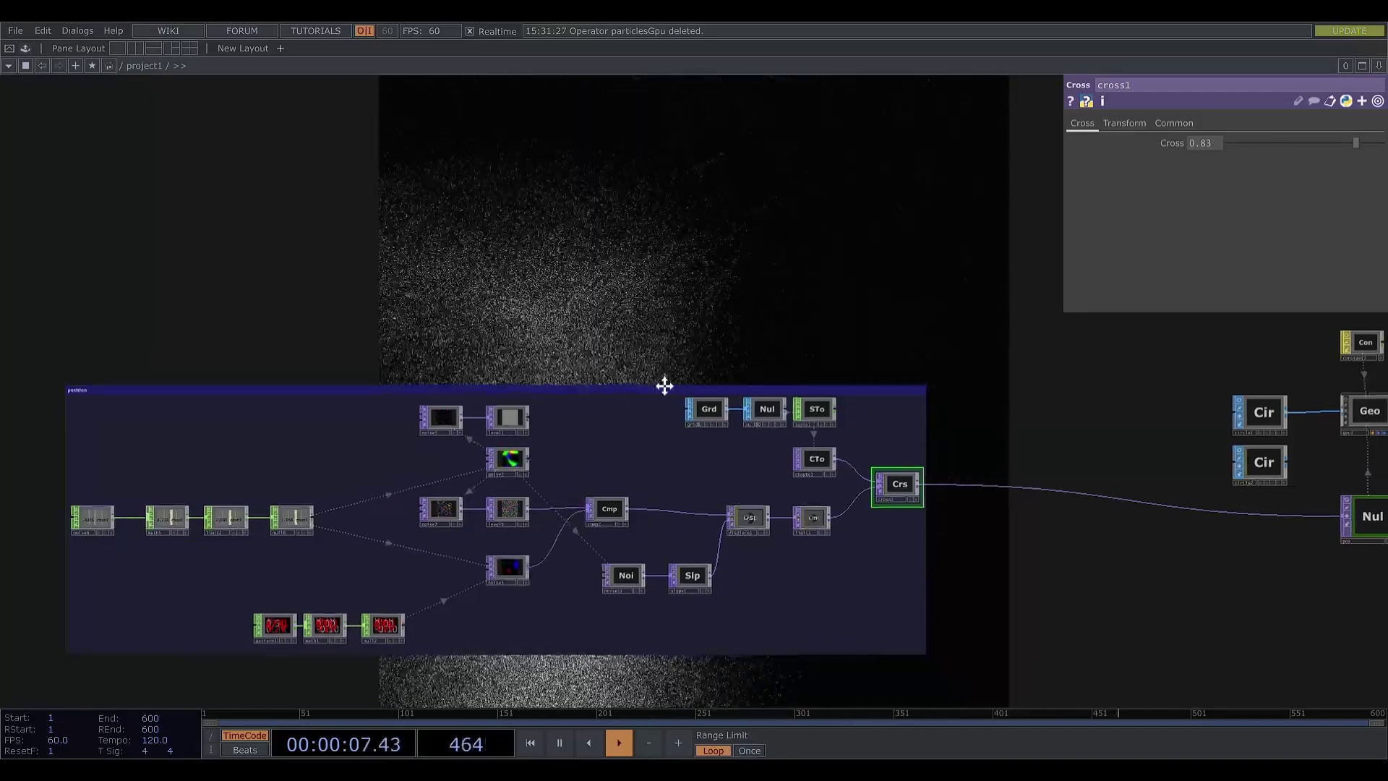
{"action": "left_click_drag", "start_coordinate": [810, 148], "coordinate": [705, 375]}
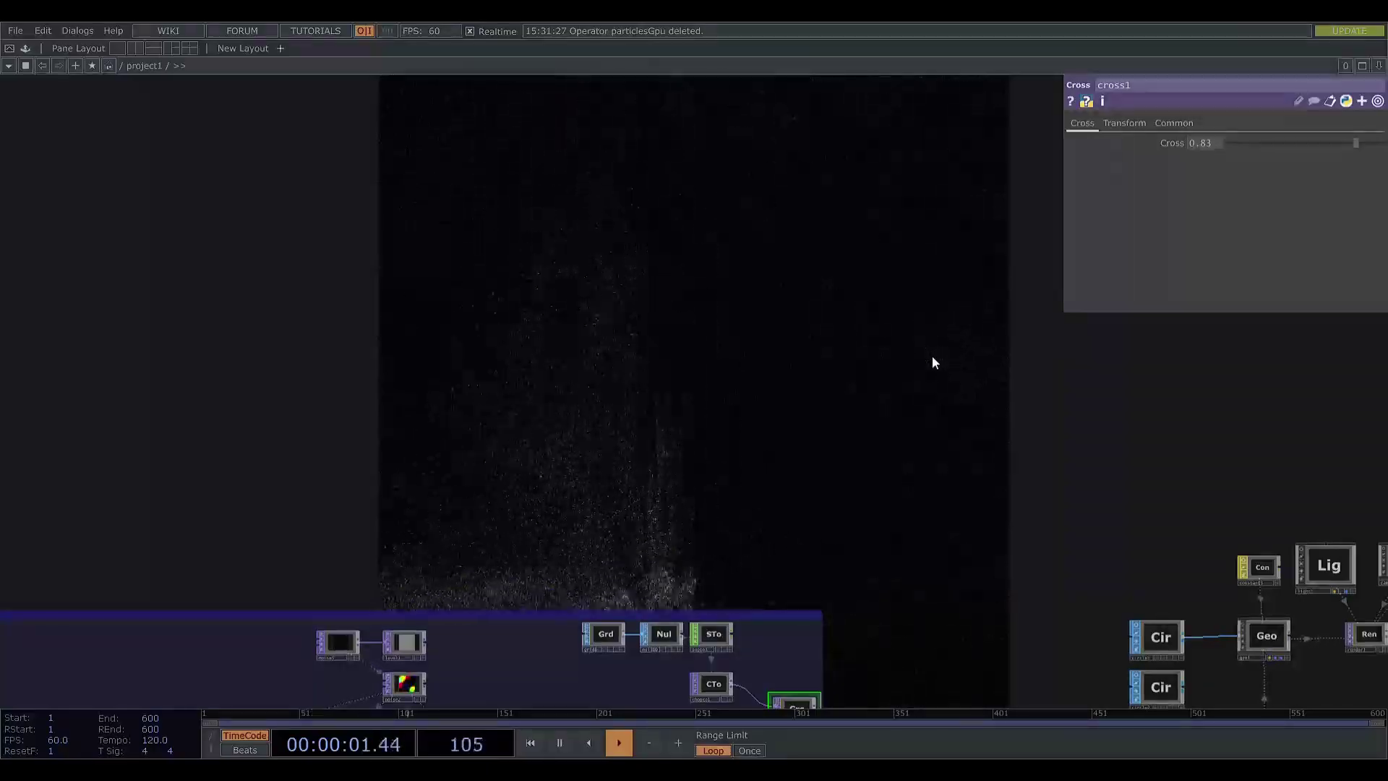
{"action": "left_click_drag", "start_coordinate": [929, 358], "coordinate": [731, 467]}
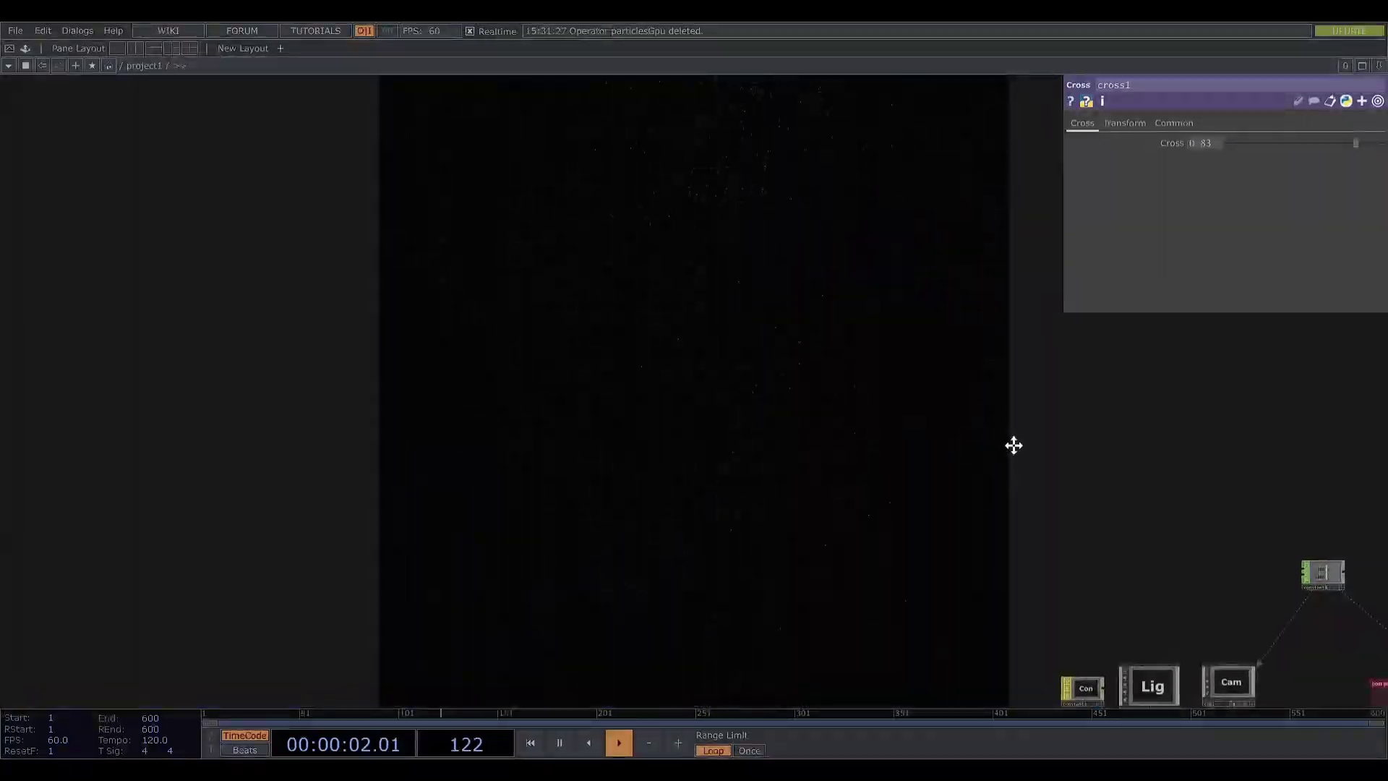
- Inspect the parameters of the post processing operators transform1, level3, comp3 and noise8
{"action": "left_click_drag", "start_coordinate": [1014, 445], "coordinate": [393, 232]}
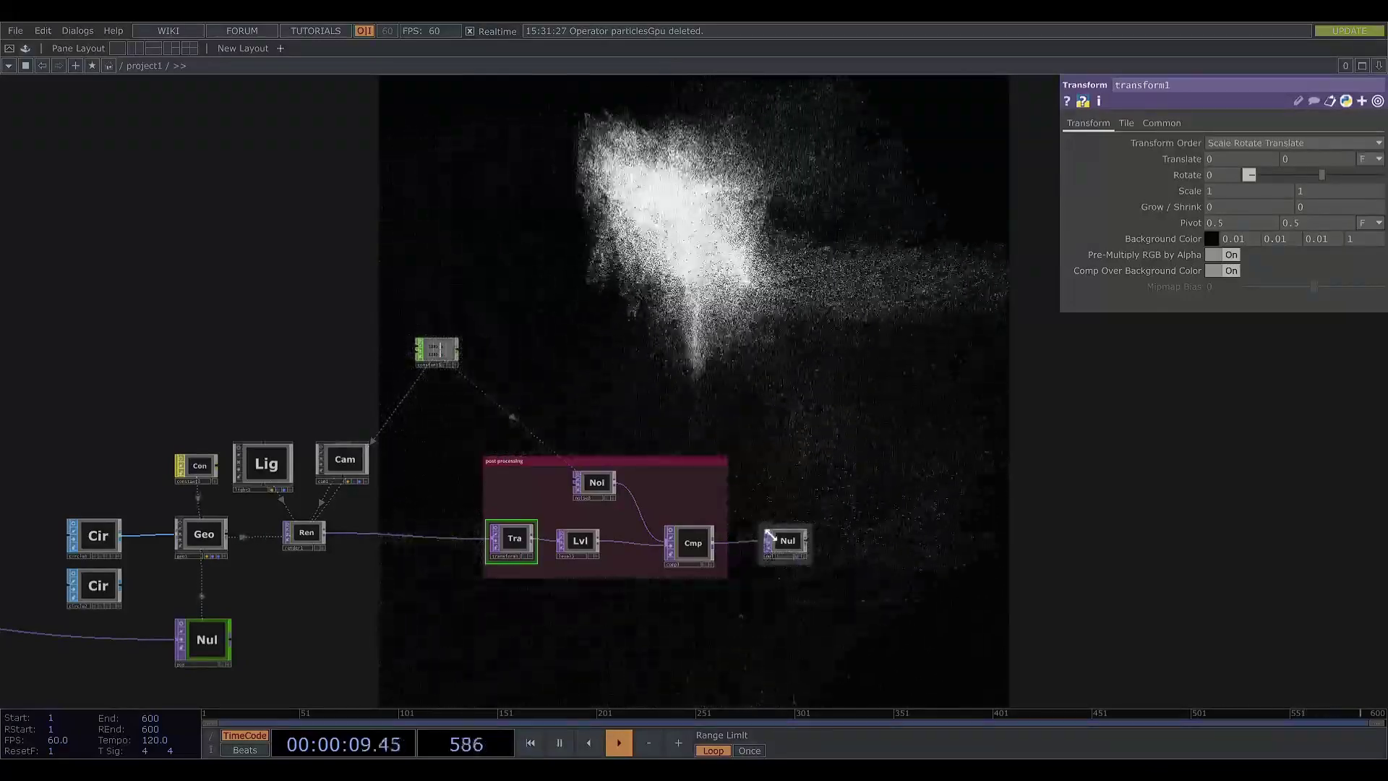
{"action": "left_click", "coordinate": [579, 541]}
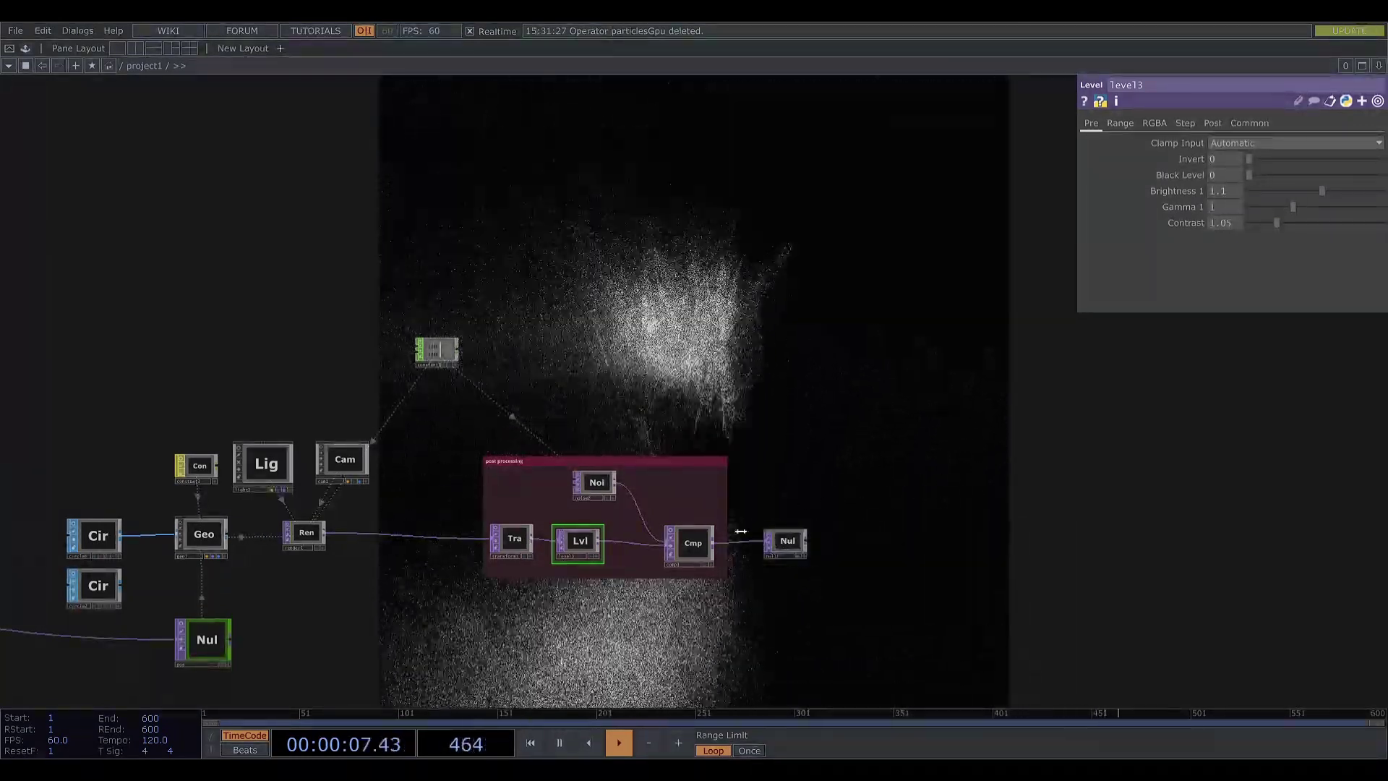
{"action": "scroll", "coordinate": [720, 549], "scroll_direction": "up", "scroll_amount": 5}
{"action": "left_click", "coordinate": [660, 548]}
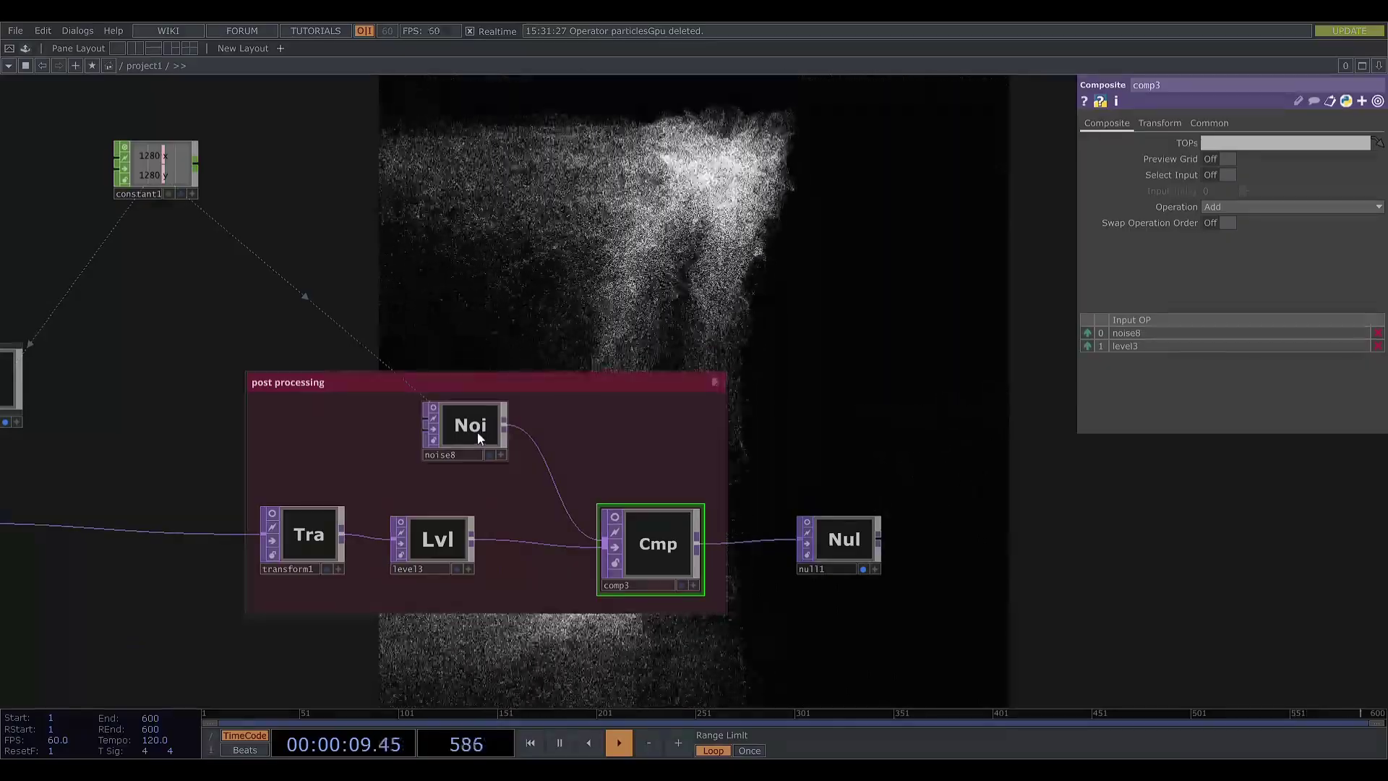
{"action": "left_click", "coordinate": [477, 432]}
- Watch the post-processed particle render unobstructed by the network's operators
{"action": "left_click_drag", "start_coordinate": [736, 155], "coordinate": [651, 561]}
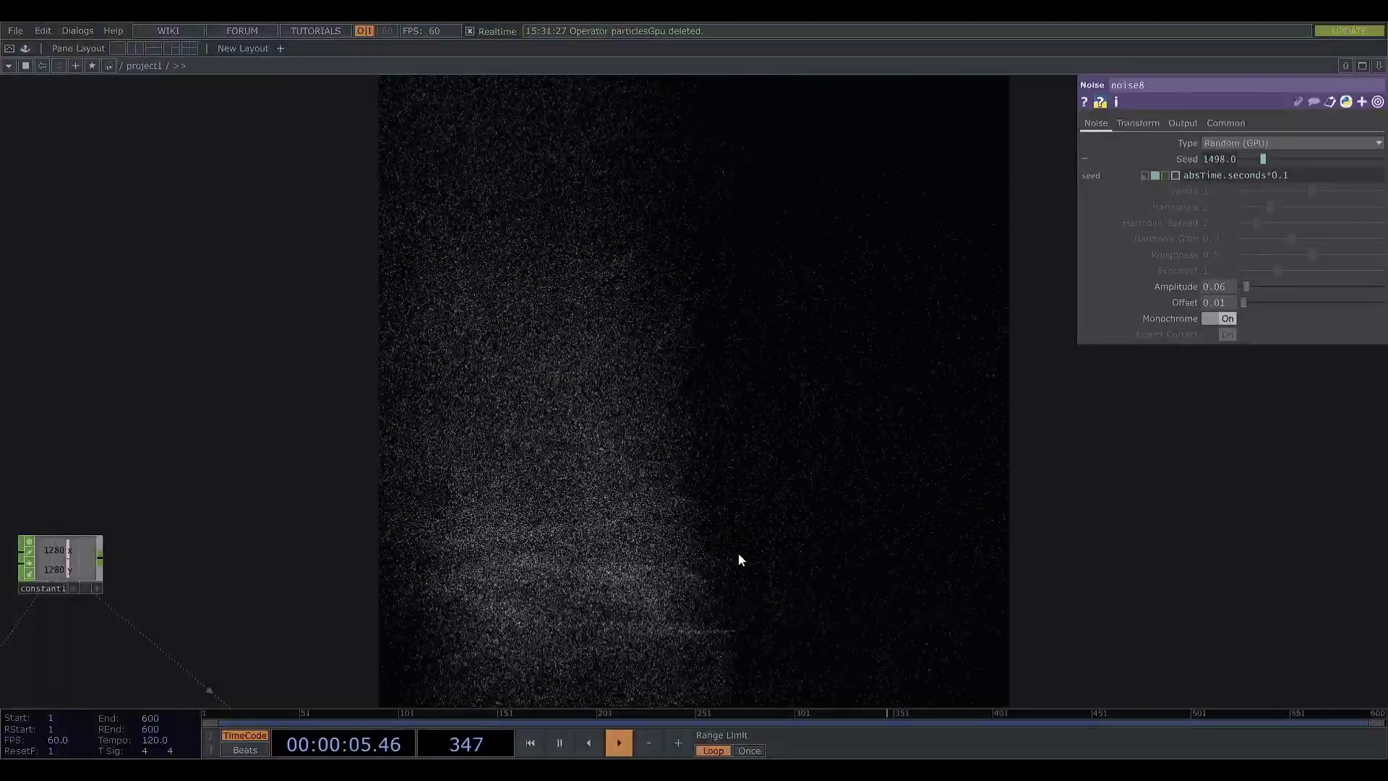
{"action": "left_click_drag", "start_coordinate": [762, 520], "coordinate": [815, 459]}
{"action": "middle_click_drag", "start_coordinate": [815, 459], "coordinate": [821, 454]}
{"action": "left_click_drag", "start_coordinate": [822, 454], "coordinate": [732, 584]}
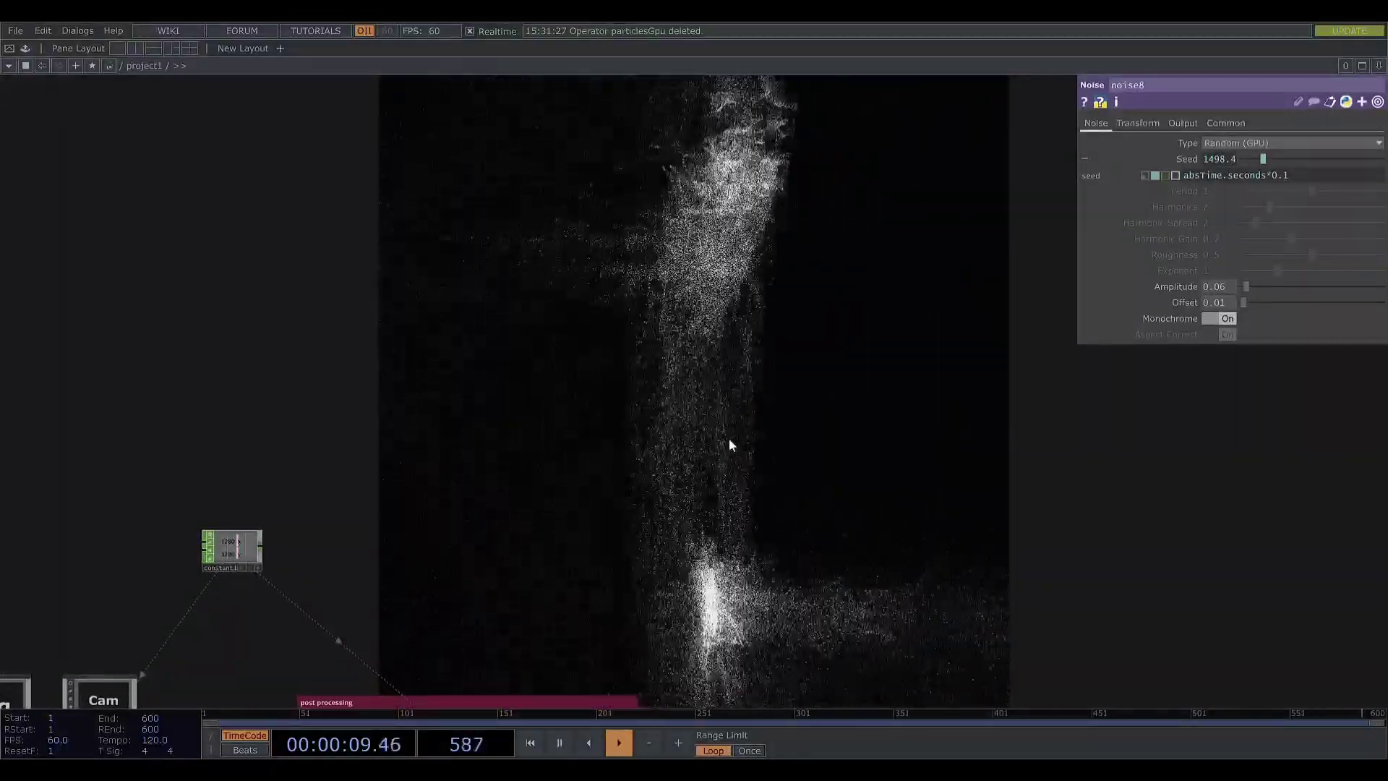
{"action": "left_click_drag", "start_coordinate": [728, 438], "coordinate": [588, 552]}
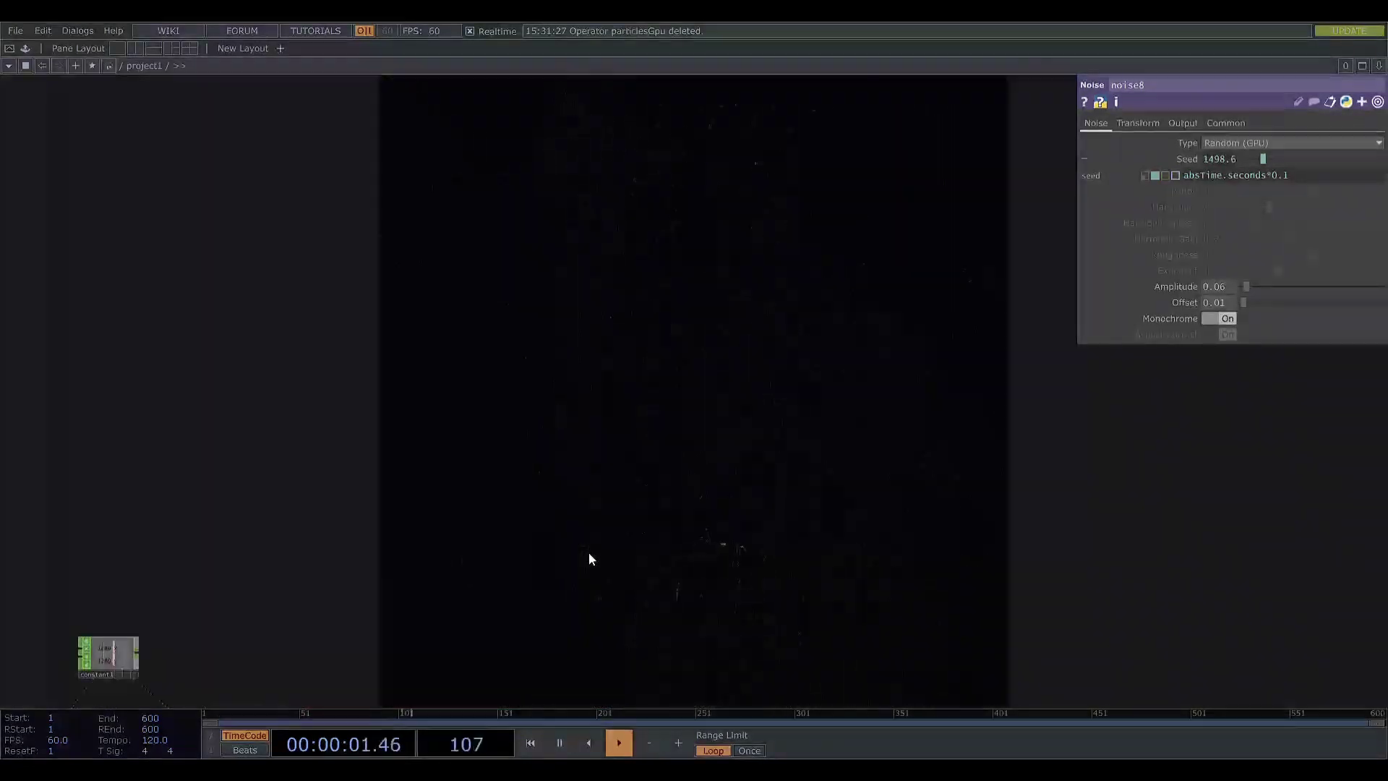